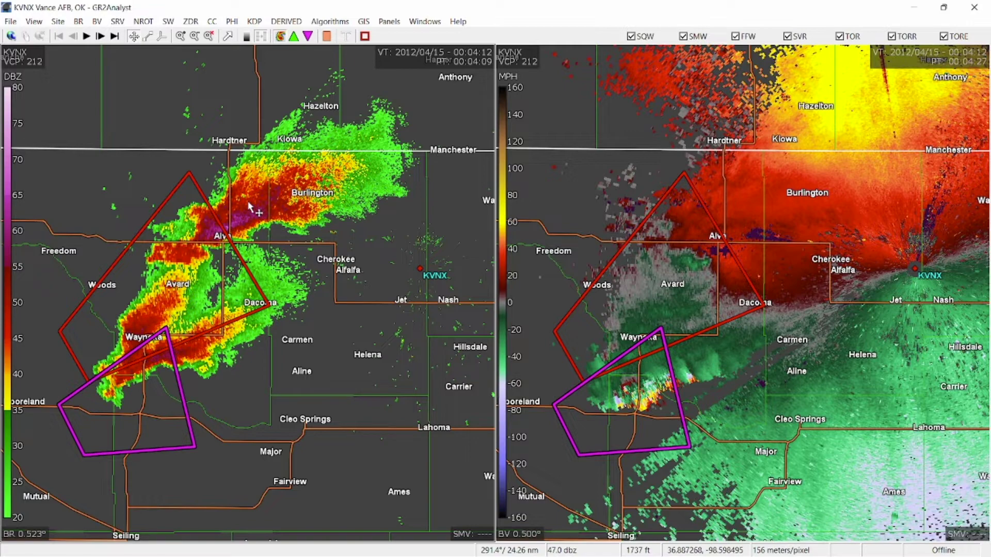
- Switch to a single reflectivity panel and zoom in on the storm near Waynoka and Avard
left_click(391, 23)
left_click(408, 38)
scroll(608, 331, "up", 3)
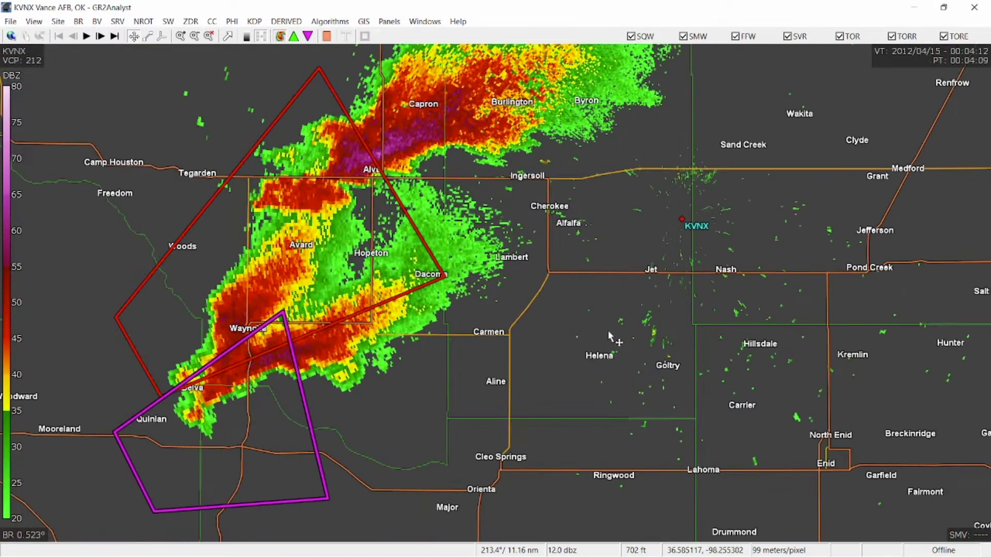
scroll(608, 333, "up", 3)
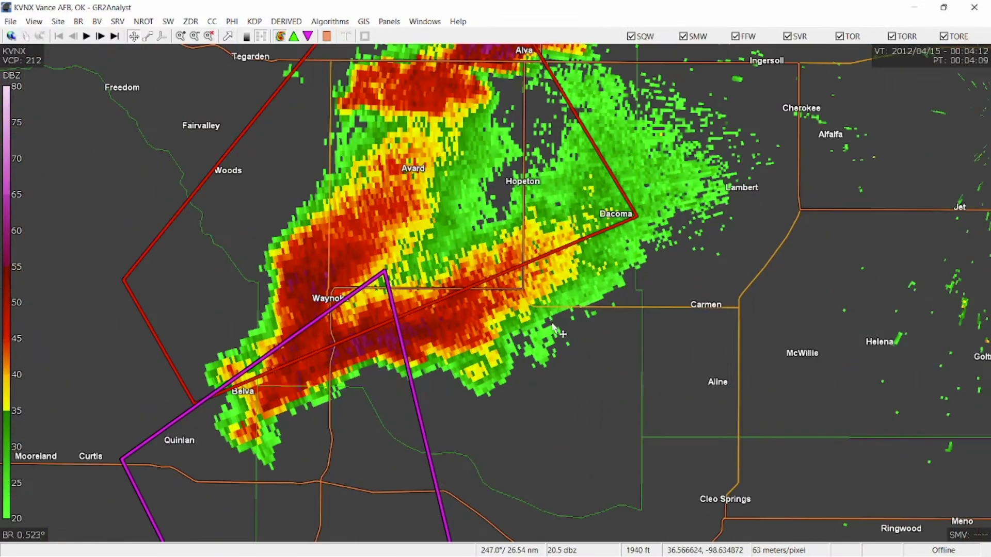
scroll(555, 331, "down", 5)
scroll(586, 328, "up", 2)
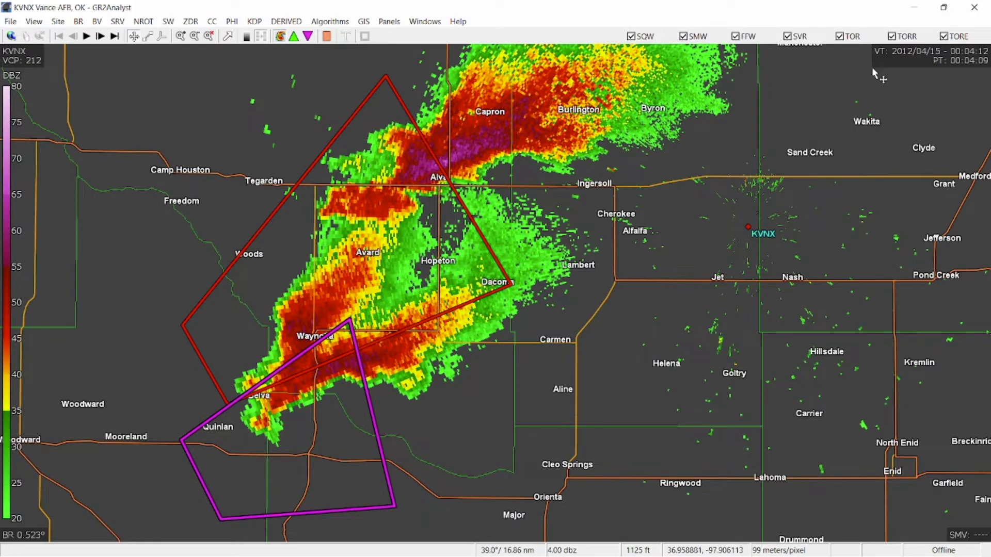
- Turn off both the red TOR and magenta TORR warning outlines and recentre the storm
left_click(839, 36)
left_click(891, 36)
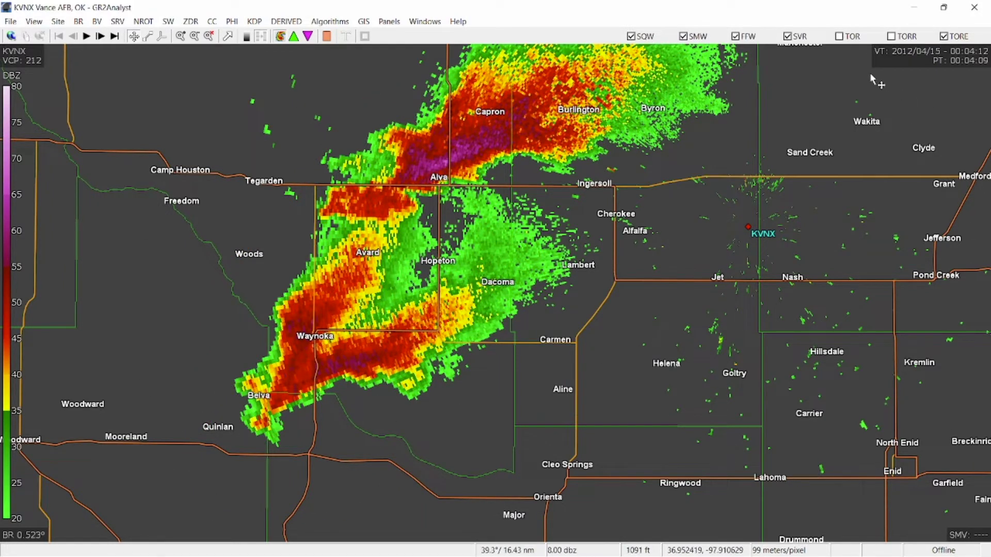
left_click(838, 36)
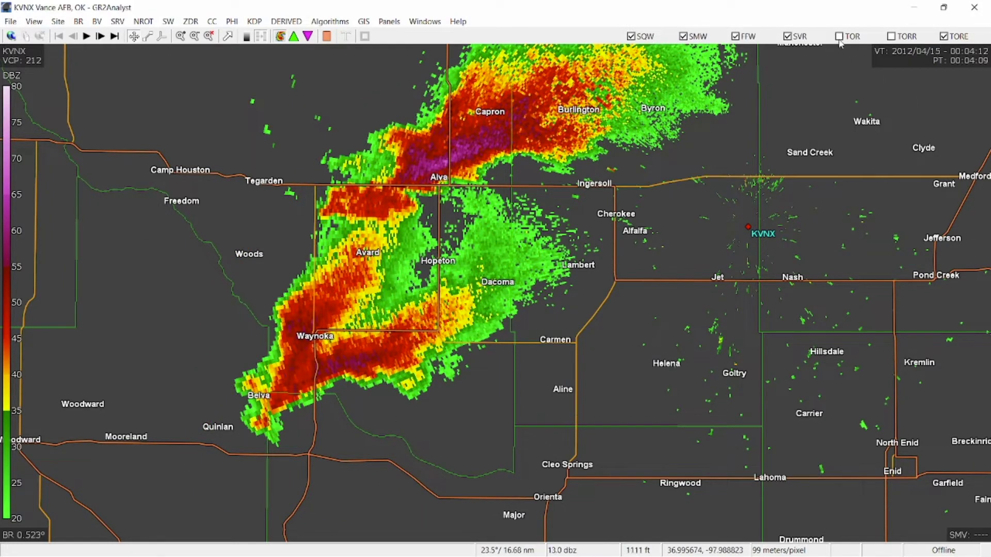
left_click(894, 39)
left_click(891, 37)
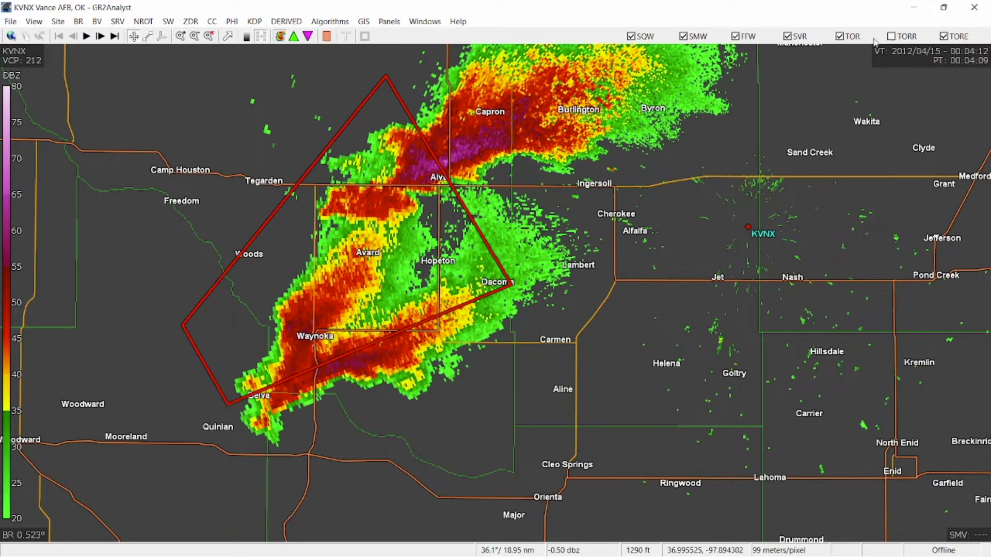
left_click(839, 37)
left_click_drag(322, 363, 295, 343)
scroll(295, 343, "up", 2)
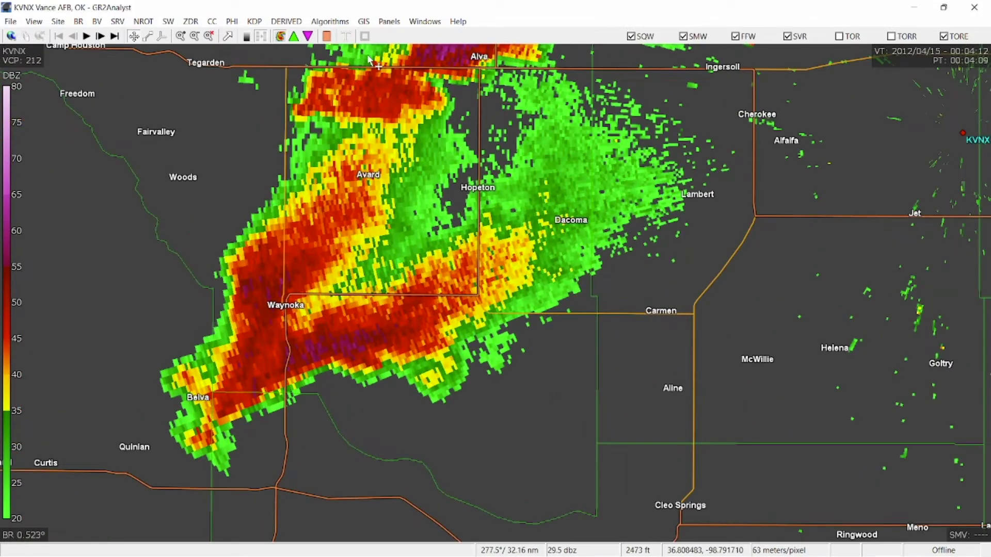
- Switch to the 3 BR/BV reflectivity-and-velocity layout and zoom out over the wider KVNX area
left_click(395, 24)
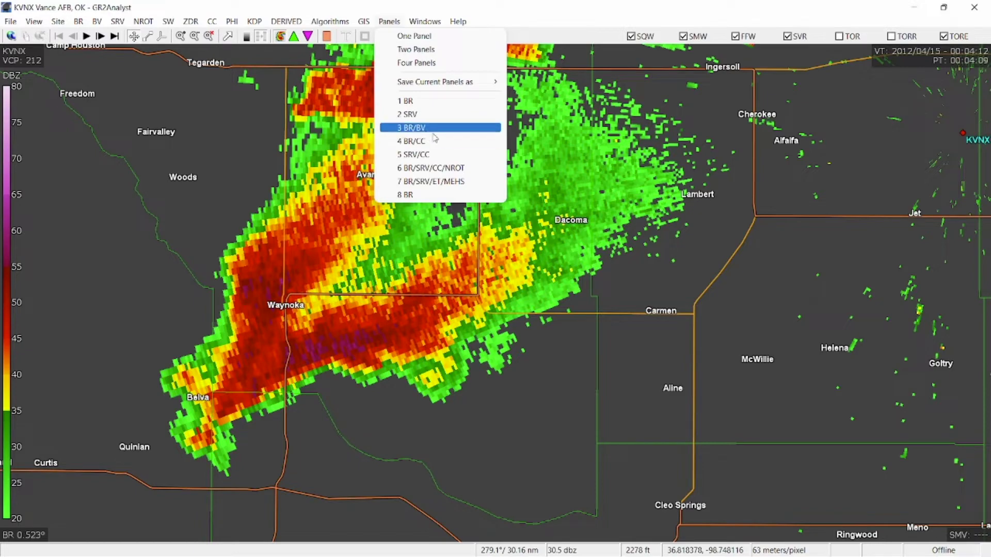
left_click(397, 128)
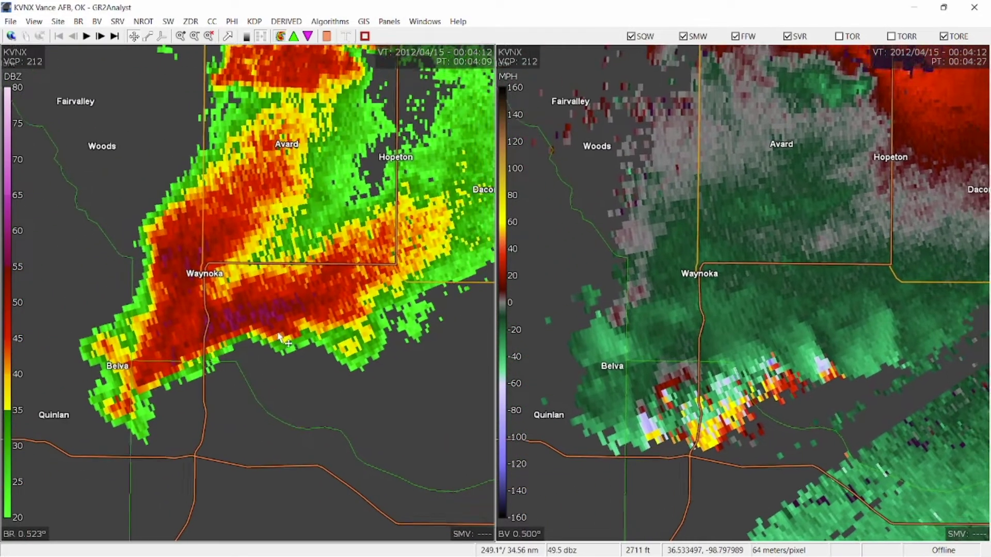
left_click_drag(279, 336, 268, 330)
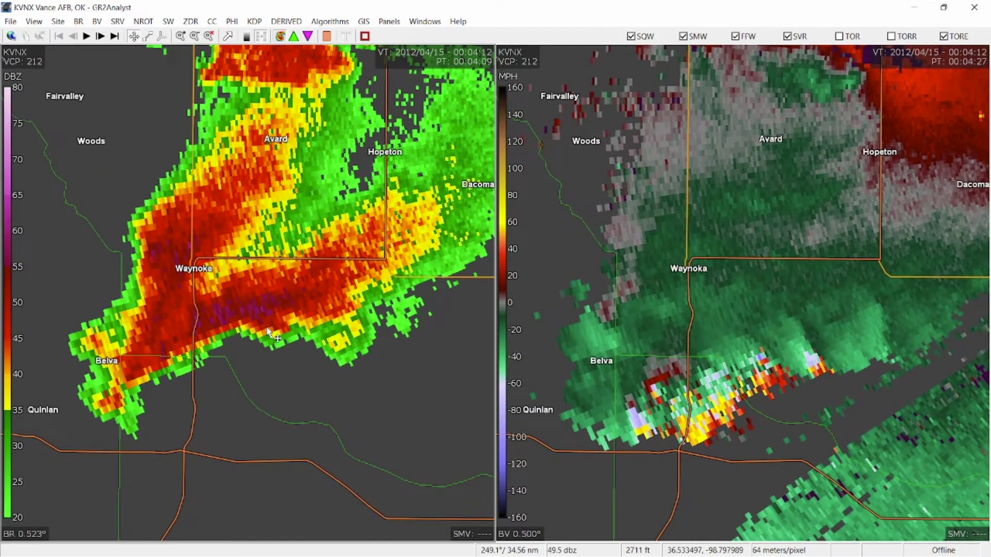
scroll(268, 331, "down", 2)
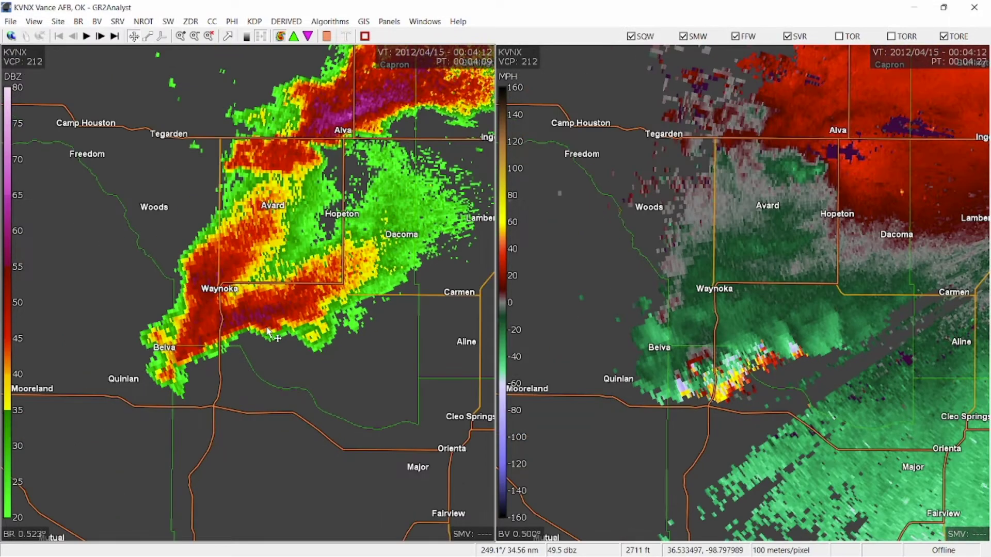
scroll(269, 331, "down", 2)
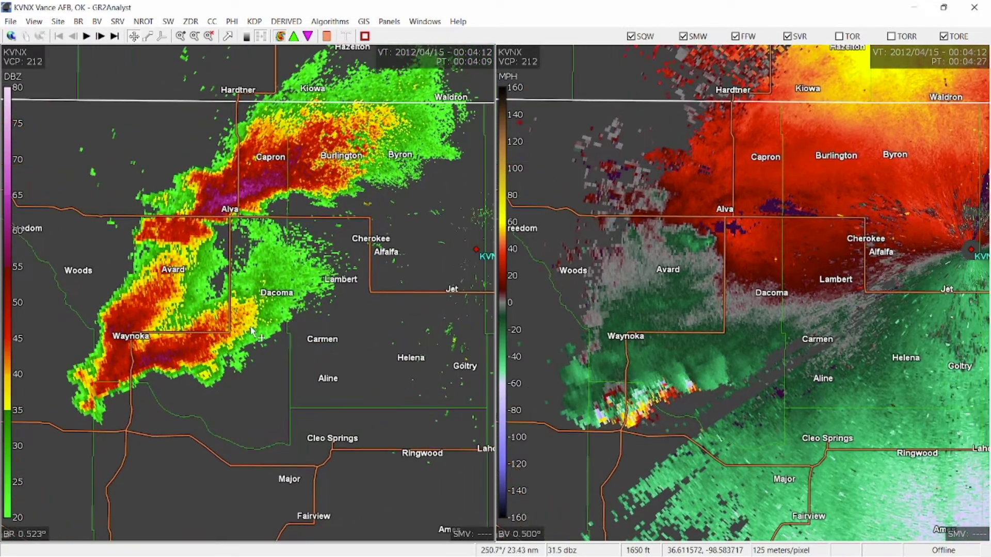
left_click_drag(300, 342, 282, 361)
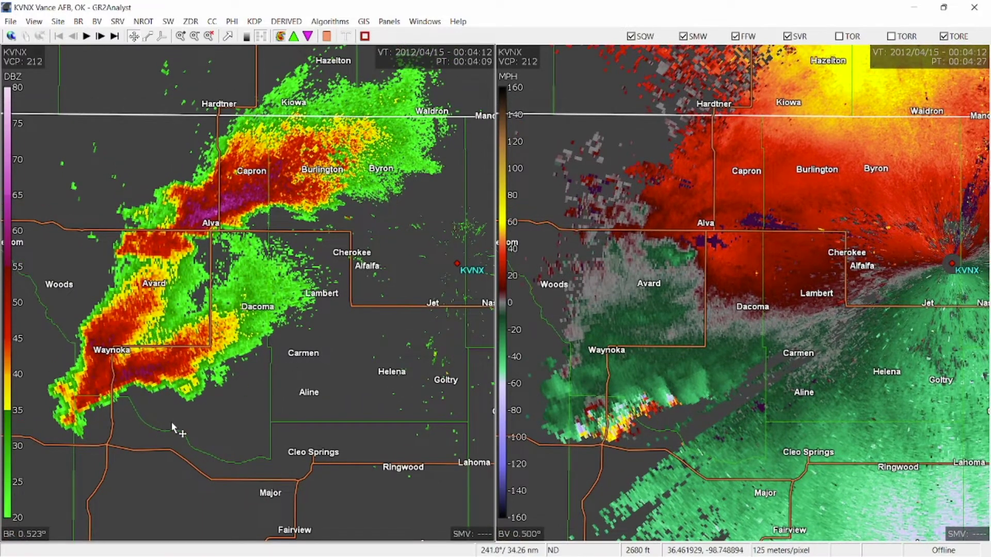
scroll(171, 422, "down", 1)
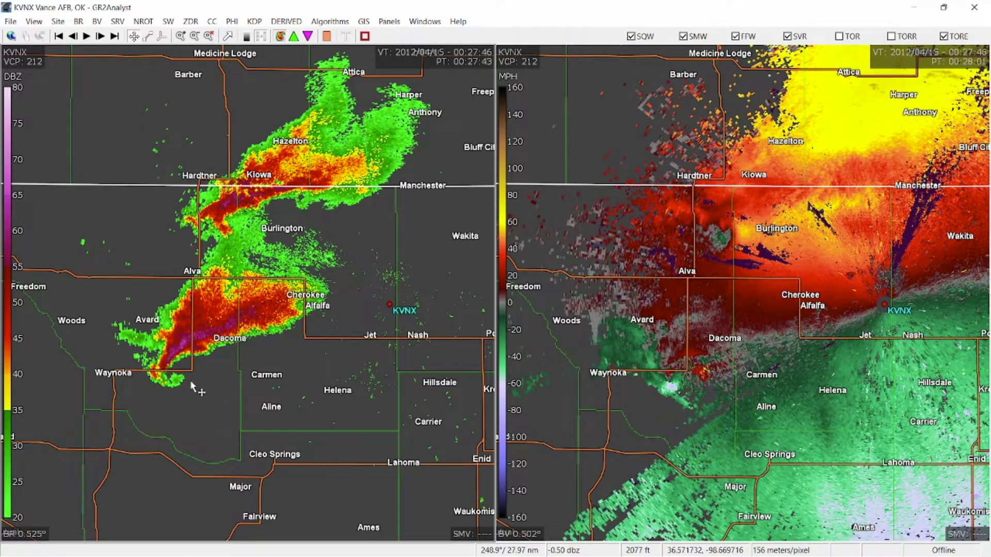
- Zoom in near Dacoma, show the TORR outline, then sketch and erase a yellow storm outline
scroll(195, 387, "up", 2)
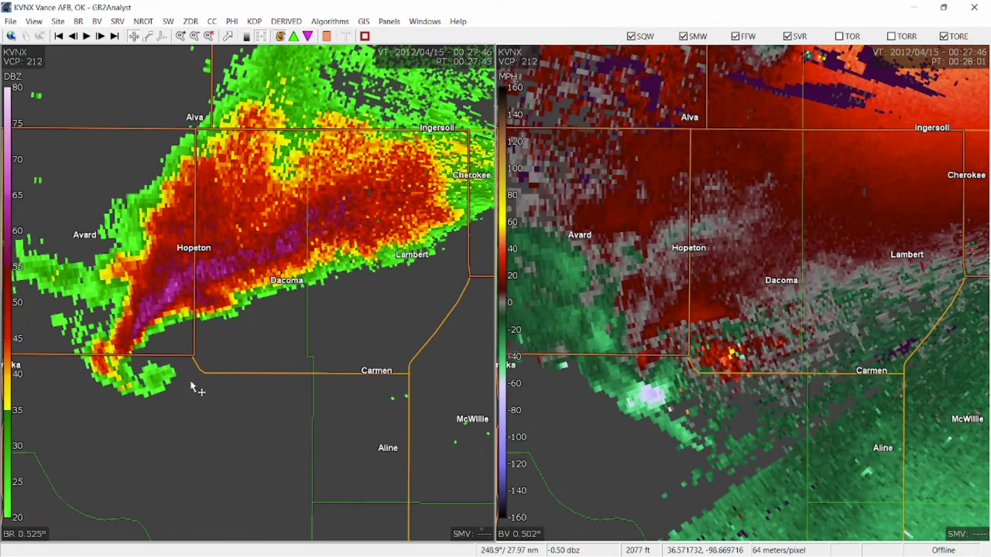
left_click(897, 40)
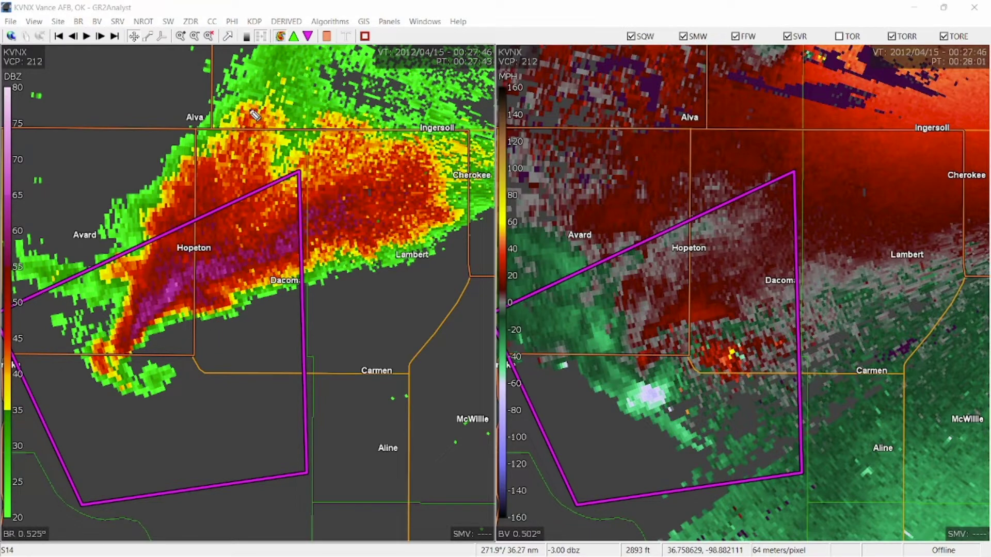
mouse_move(240, 125)
left_mouse_down()
mouse_move(184, 165)
mouse_move(125, 276)
mouse_move(113, 372)
mouse_move(141, 398)
mouse_move(161, 384)
mouse_move(158, 362)
mouse_move(144, 361)
mouse_move(153, 339)
mouse_move(187, 311)
mouse_move(366, 267)
mouse_move(461, 173)
mouse_move(407, 152)
mouse_move(288, 182)
mouse_move(288, 107)
mouse_move(227, 145)
left_mouse_up()
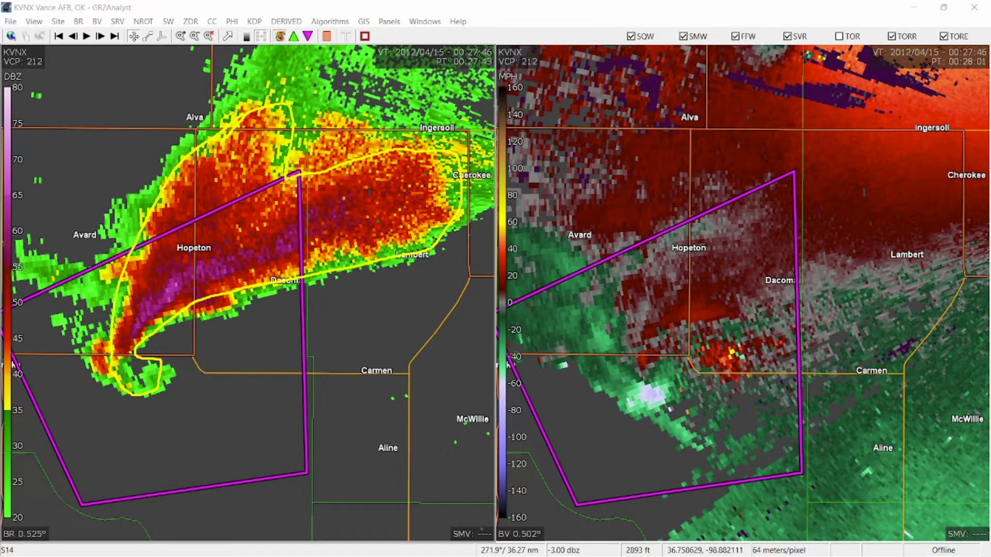
key("Escape")
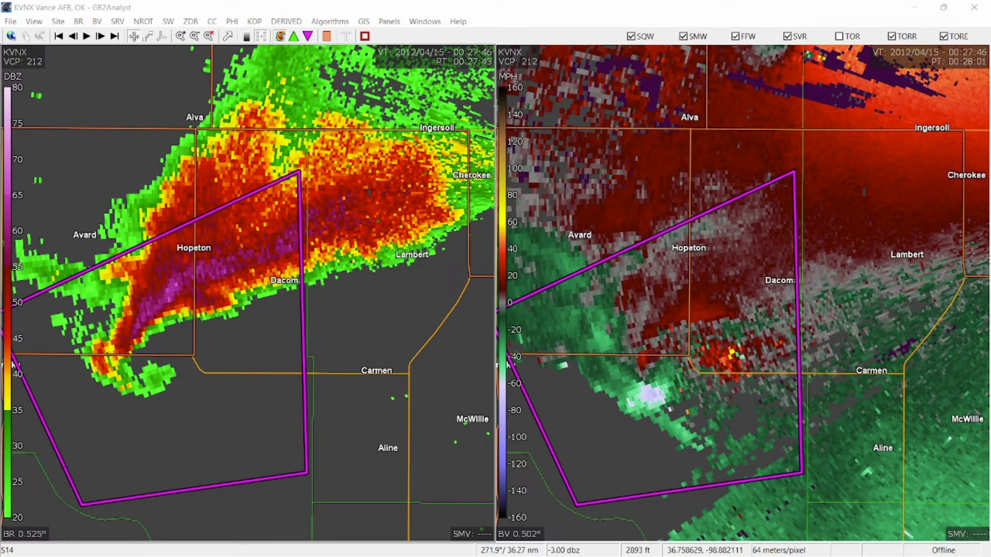
- Centre the hook echo, hide TORR, then trace and erase yellow outlines around the hook
scroll(158, 350, "up", 1)
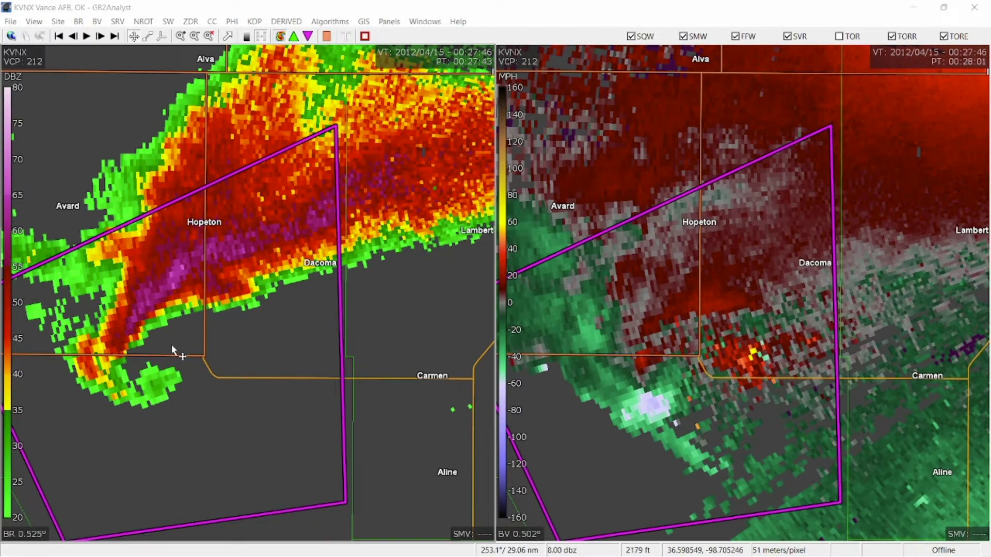
left_click_drag(204, 366, 218, 345)
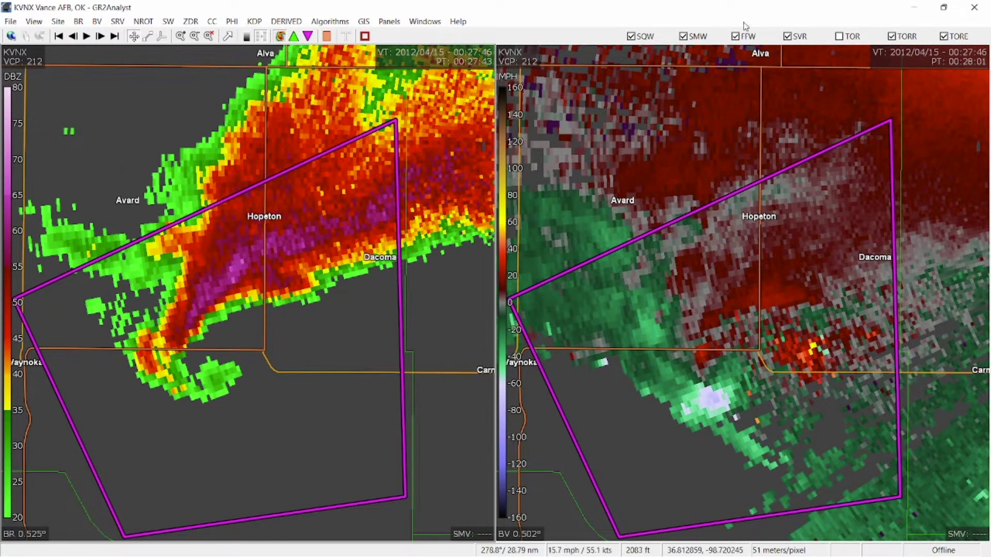
left_click(902, 38)
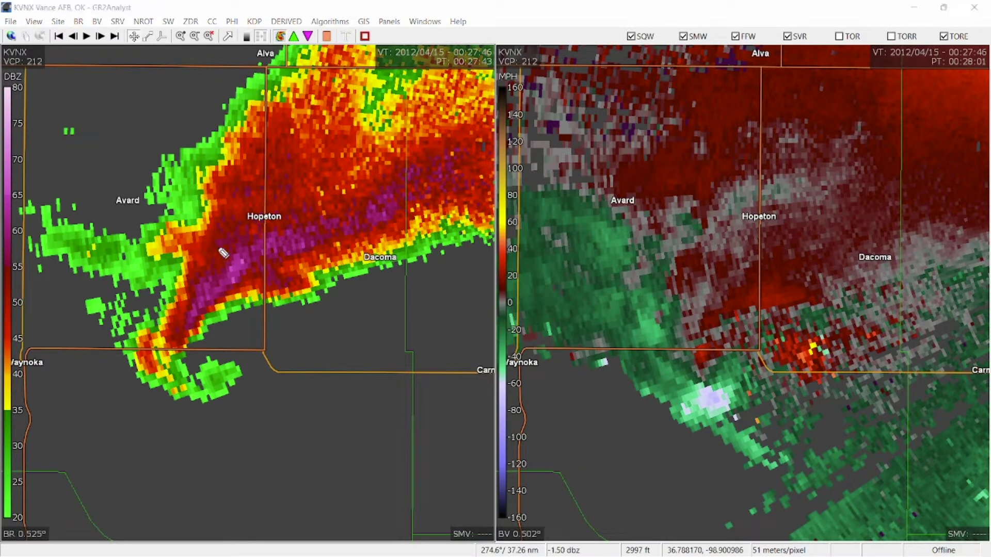
mouse_move(214, 213)
left_mouse_down()
mouse_move(168, 323)
mouse_move(178, 392)
mouse_move(232, 384)
mouse_move(236, 365)
mouse_move(224, 357)
mouse_move(194, 371)
mouse_move(187, 355)
mouse_move(198, 338)
mouse_move(245, 305)
mouse_move(313, 282)
mouse_move(358, 209)
mouse_move(273, 180)
mouse_move(221, 216)
left_mouse_up()
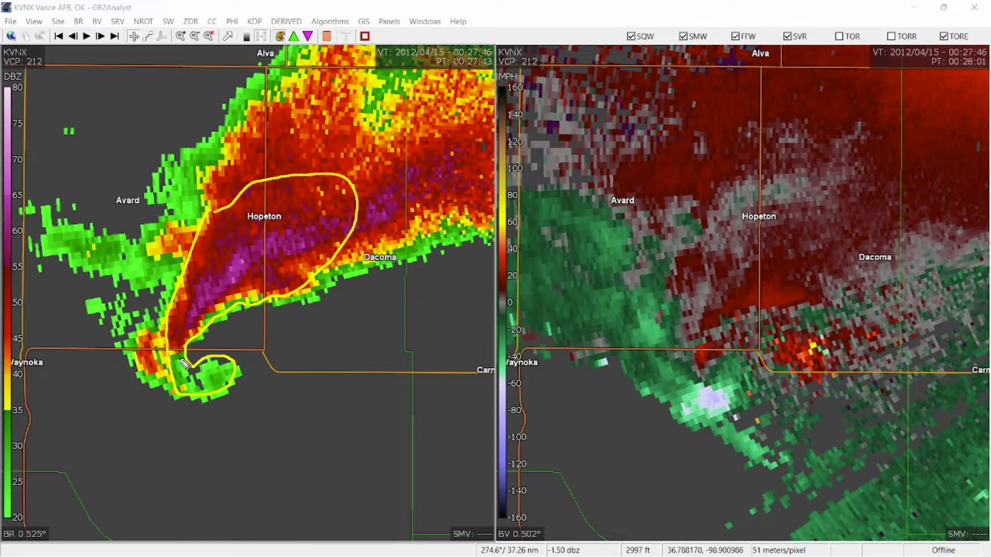
mouse_move(185, 362)
left_mouse_down()
mouse_move(178, 382)
mouse_move(217, 385)
mouse_move(199, 376)
left_mouse_up()
right_click(18, 286)
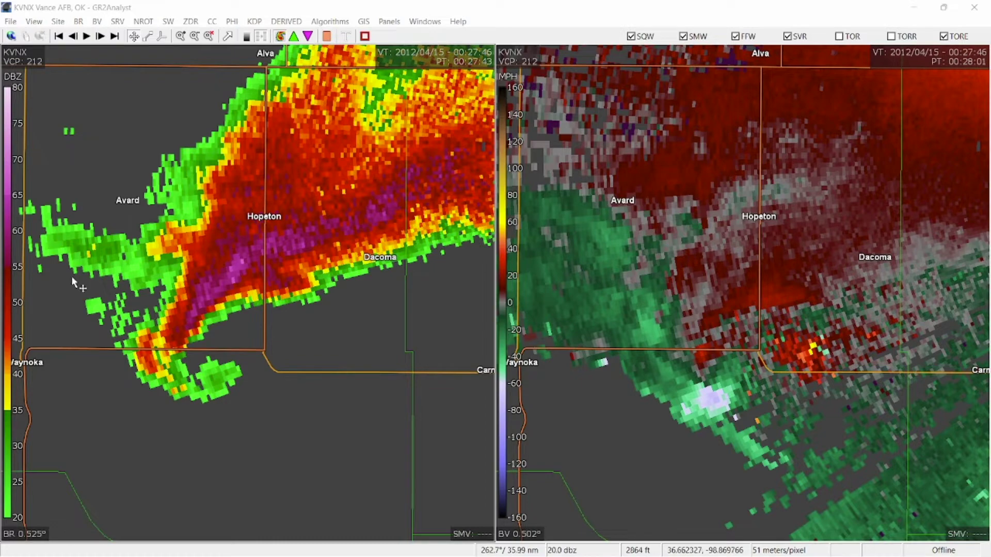
- Circle the velocity couplet near Waynoka in yellow, then zoom out and pan north toward Anthony
left_click_drag(287, 272, 260, 295)
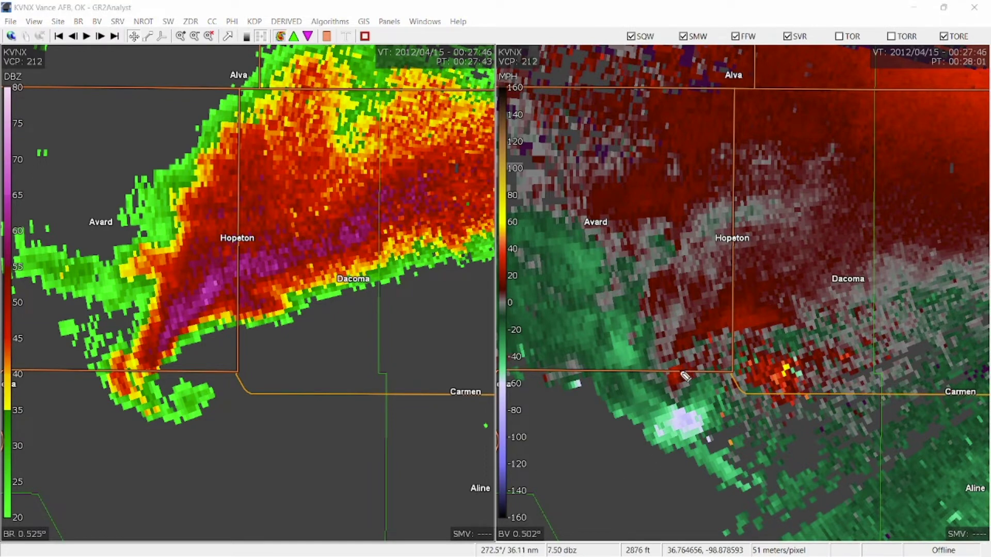
mouse_move(702, 356)
left_mouse_down()
mouse_move(654, 364)
mouse_move(630, 416)
mouse_move(644, 450)
mouse_move(678, 455)
mouse_move(721, 431)
mouse_move(698, 357)
left_mouse_up()
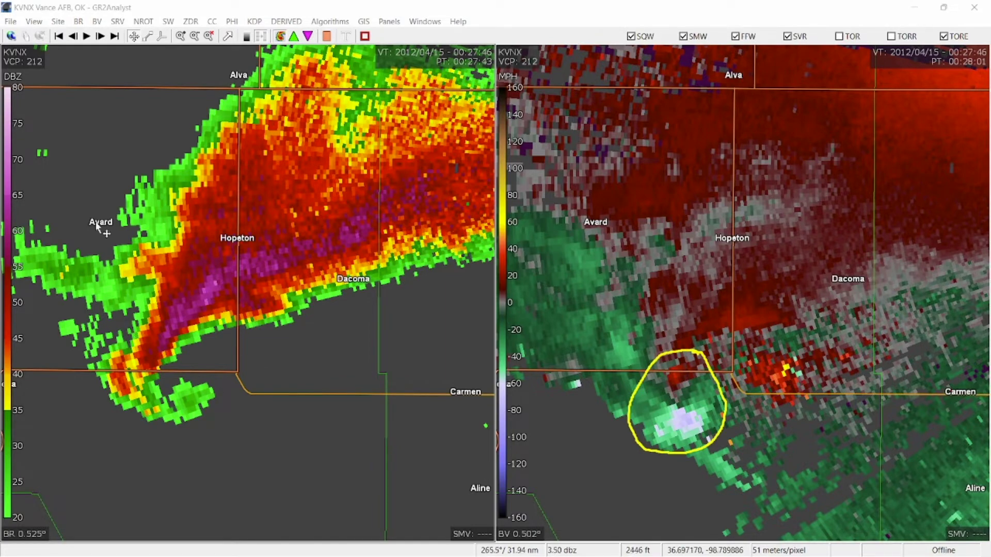
scroll(137, 279, "down", 2)
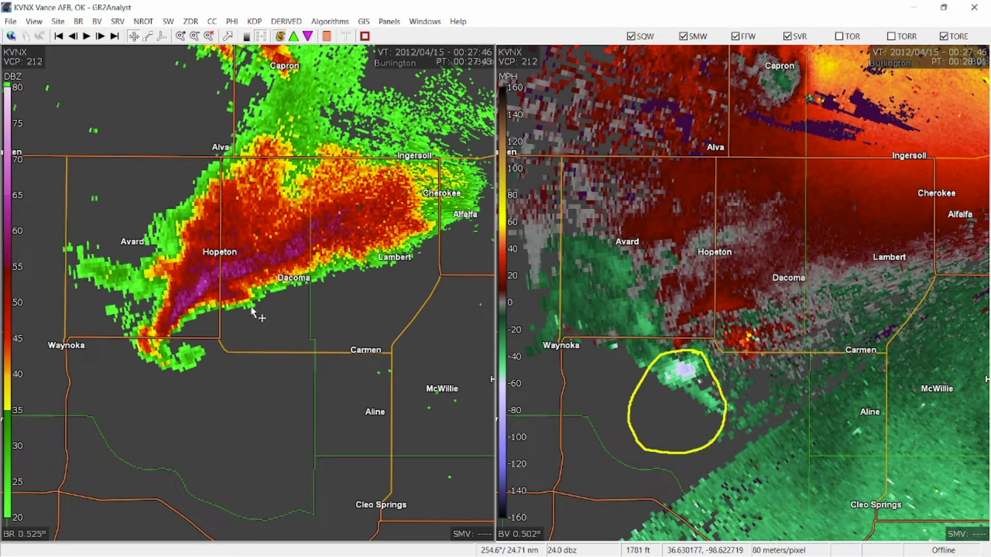
scroll(343, 237, "down", 2)
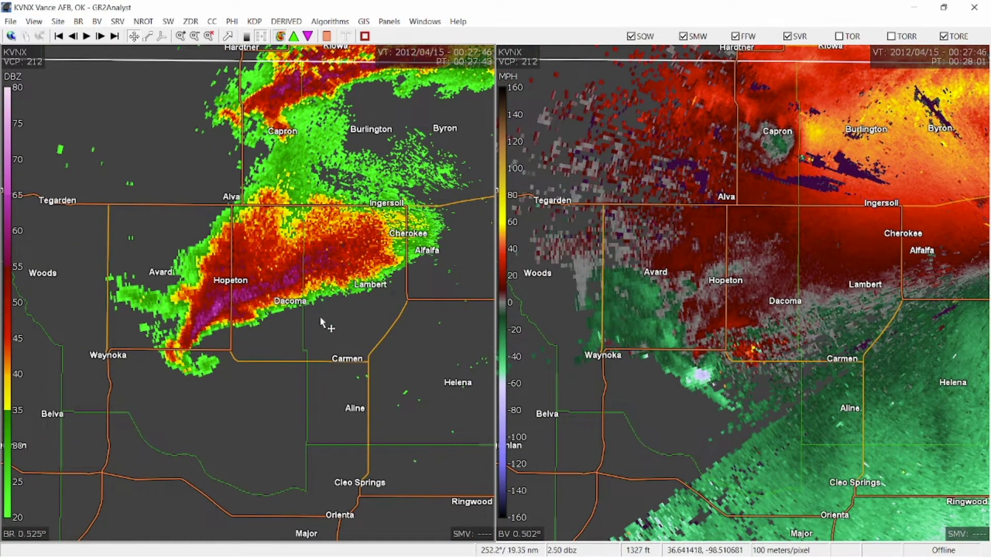
left_click_drag(321, 319, 266, 336)
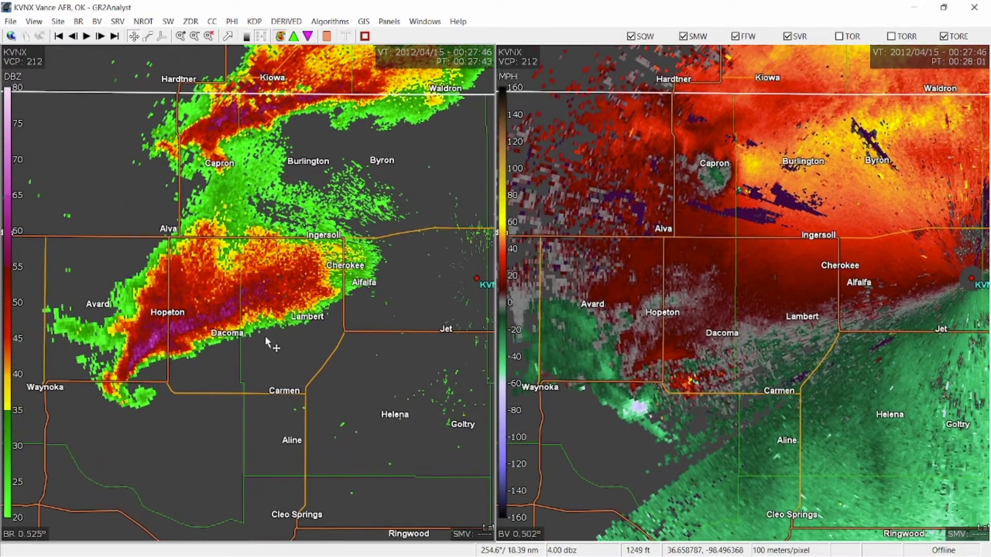
scroll(265, 336, "down", 2)
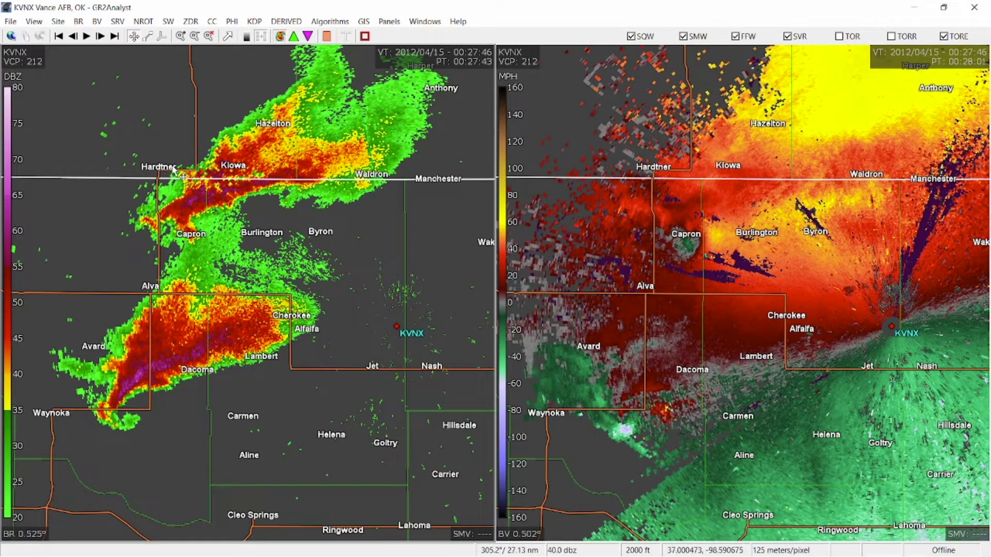
- Advance both KVNX panels five volume scans
left_click(100, 36)
left_click(100, 36)
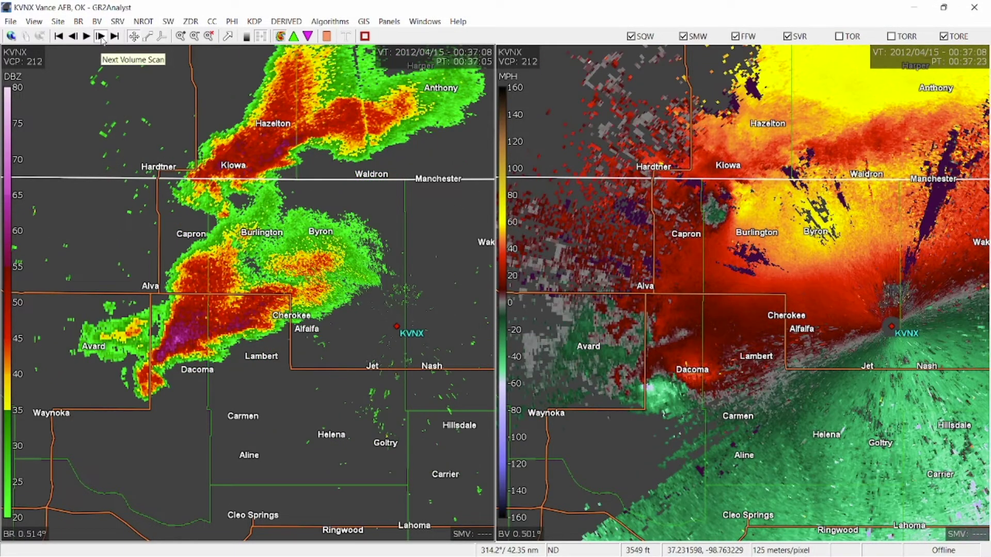
left_click(101, 36)
left_click(101, 36)
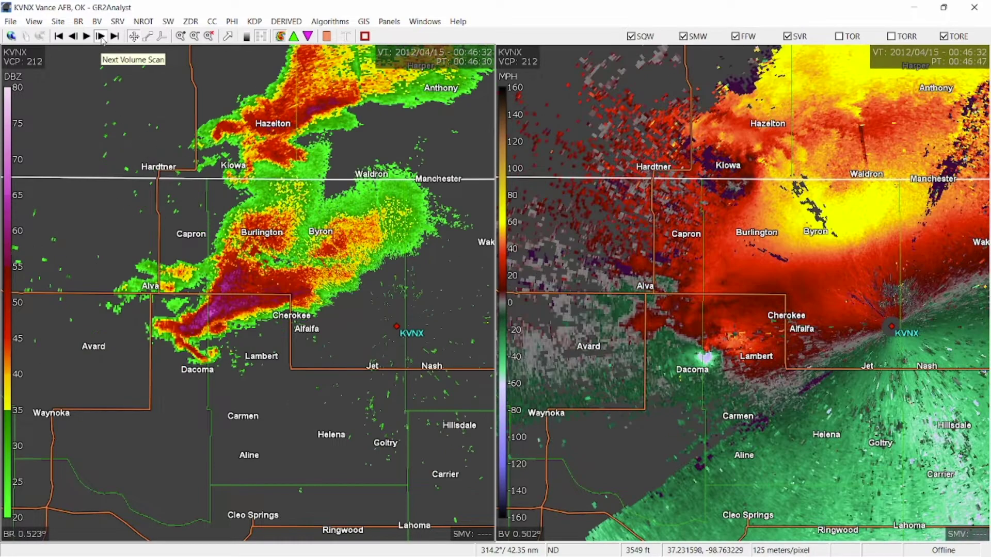
left_click(101, 37)
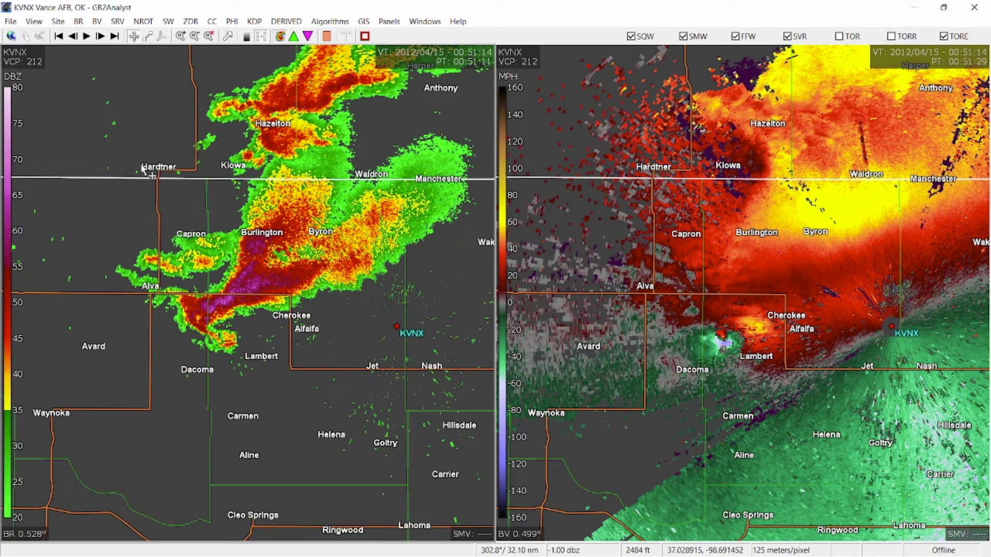
- Zoom to the velocity couplet near Lambert, draw a yellow loop and arc, then erase them
scroll(807, 330, "up", 2)
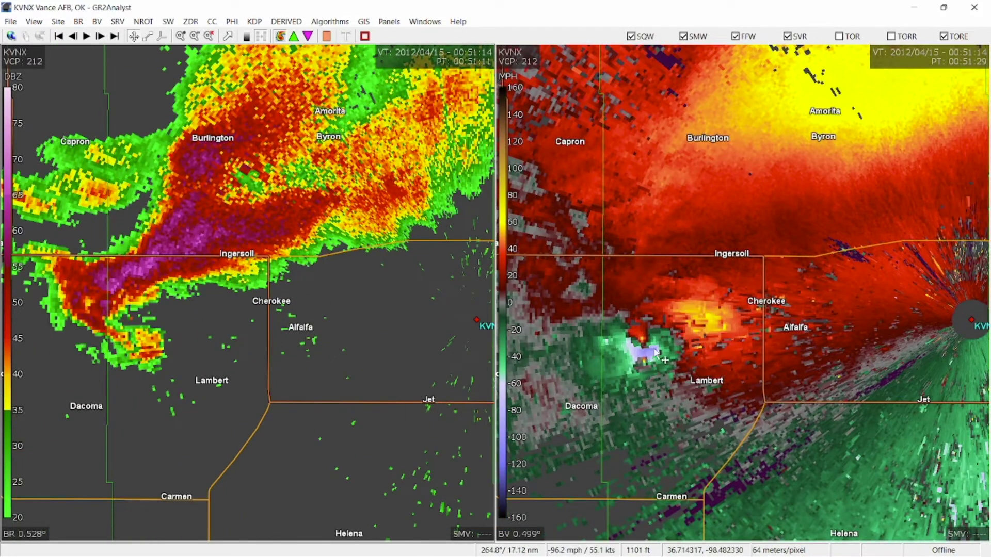
left_click_drag(244, 318, 280, 311)
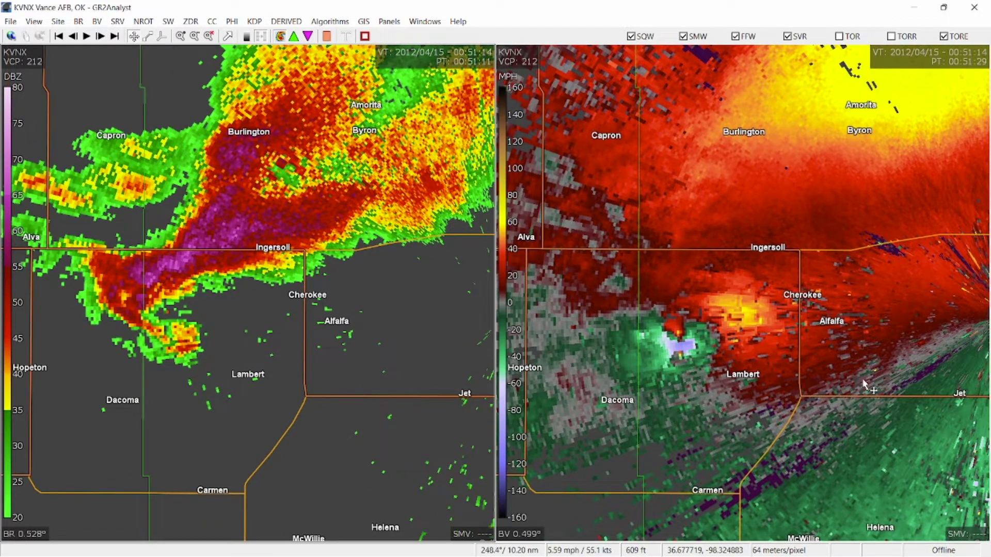
scroll(801, 357, "up", 1)
left_click_drag(654, 331, 685, 361)
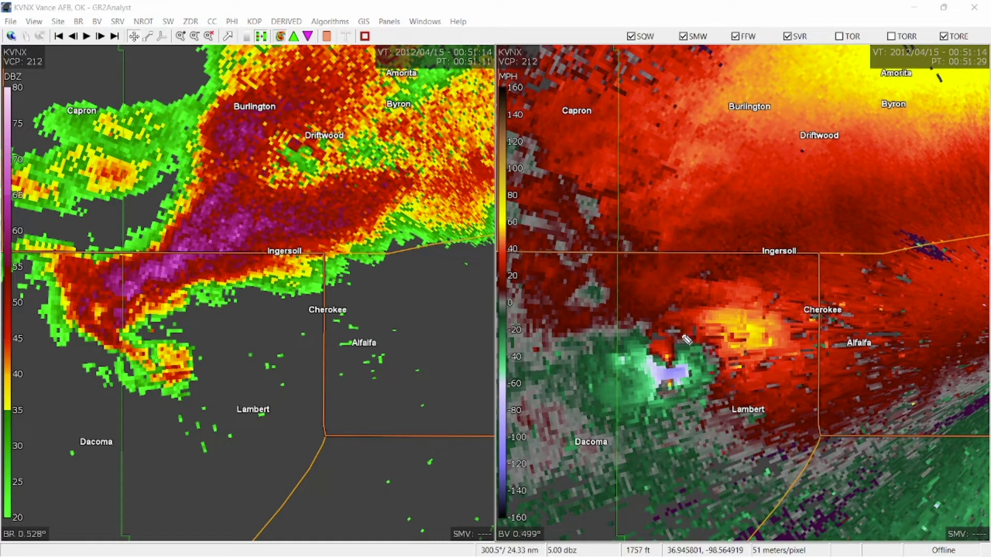
mouse_move(682, 333)
left_mouse_down()
mouse_move(644, 332)
mouse_move(624, 354)
mouse_move(632, 373)
mouse_move(662, 389)
mouse_move(708, 382)
mouse_move(691, 344)
left_mouse_up()
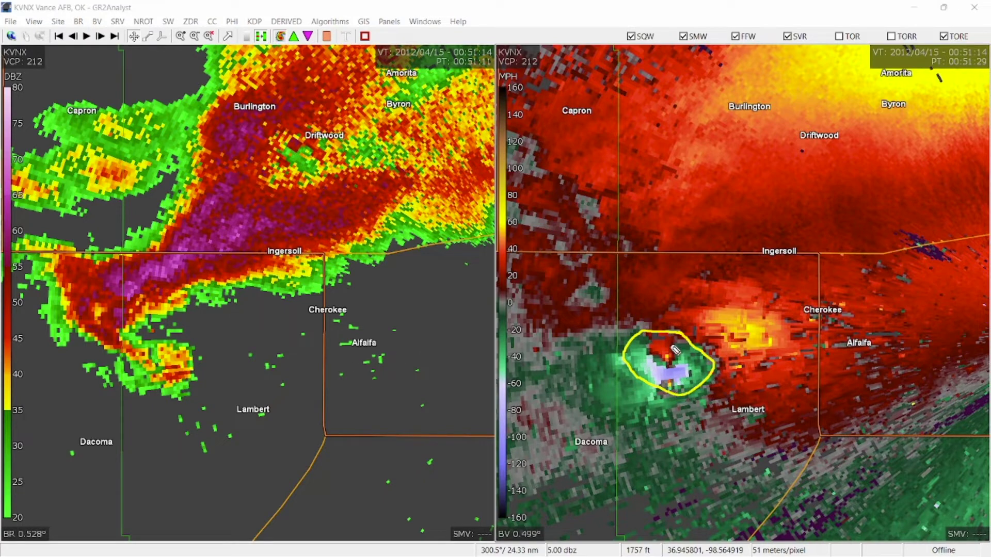
mouse_move(673, 347)
left_mouse_down()
mouse_move(662, 348)
mouse_move(678, 359)
mouse_move(655, 367)
mouse_move(680, 391)
mouse_move(693, 376)
mouse_move(666, 365)
left_mouse_up()
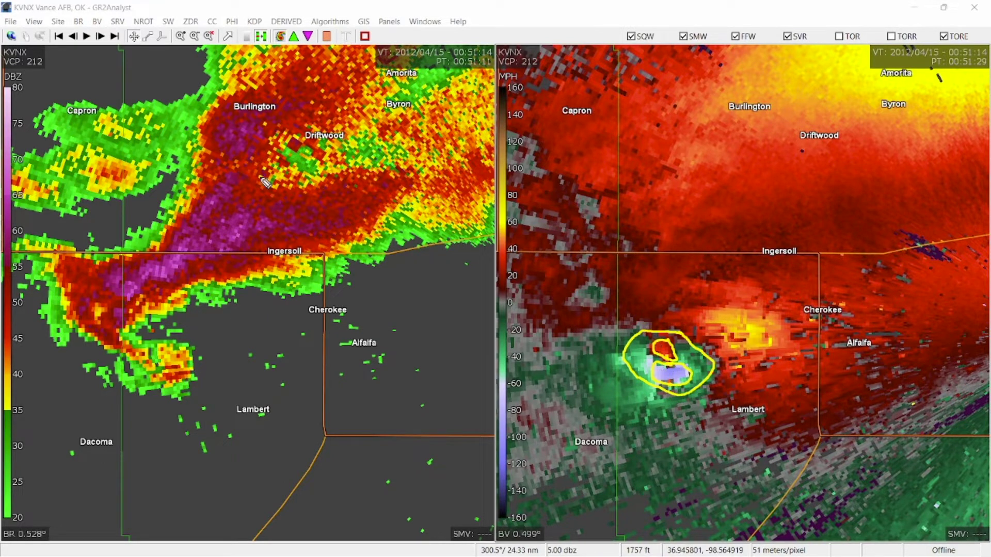
key("e")
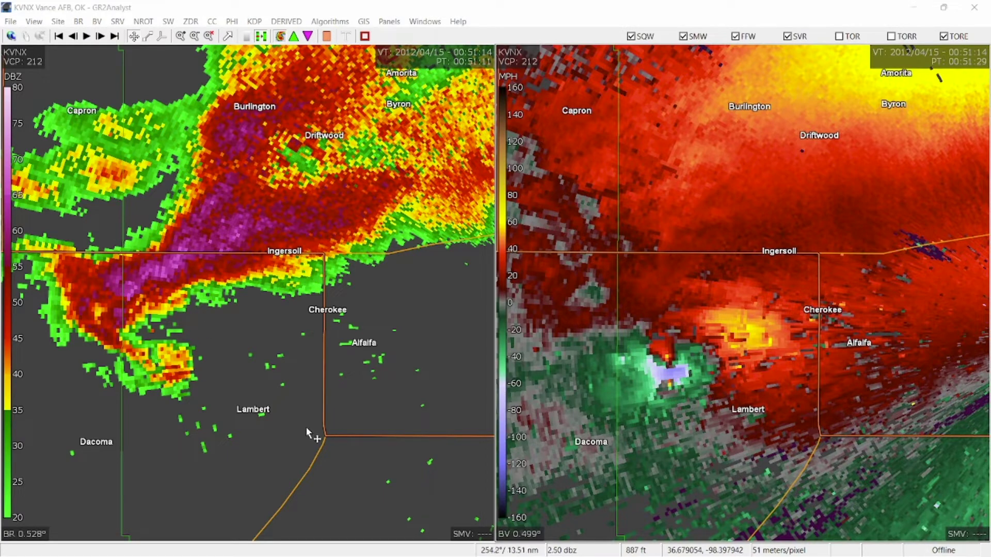
- Zoom back out and step forward through 01:19:21, 01:24:02 and 01:28:43 to the 01:33:24 scan
scroll(308, 339, "down", 2)
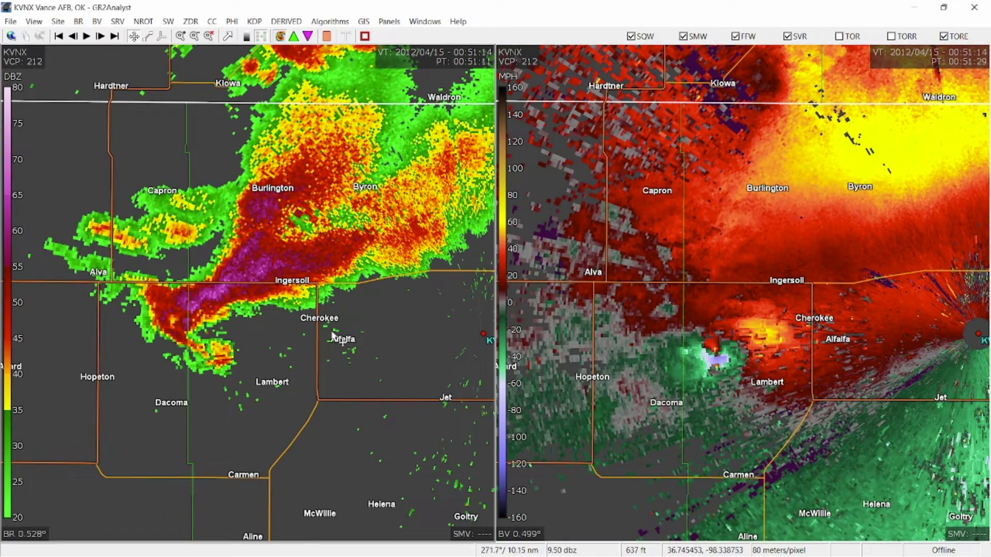
left_click_drag(348, 303, 272, 398)
scroll(309, 362, "down", 2)
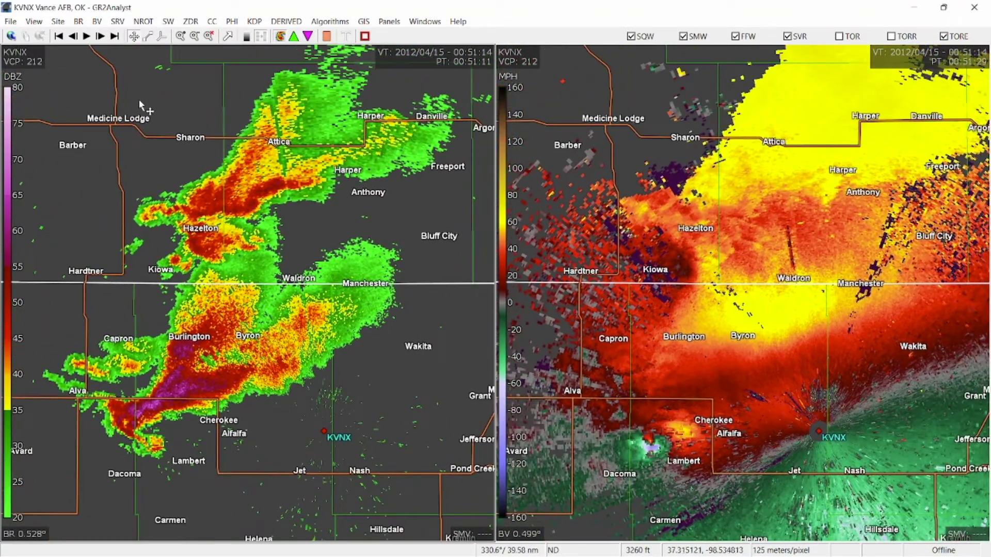
left_click(99, 39)
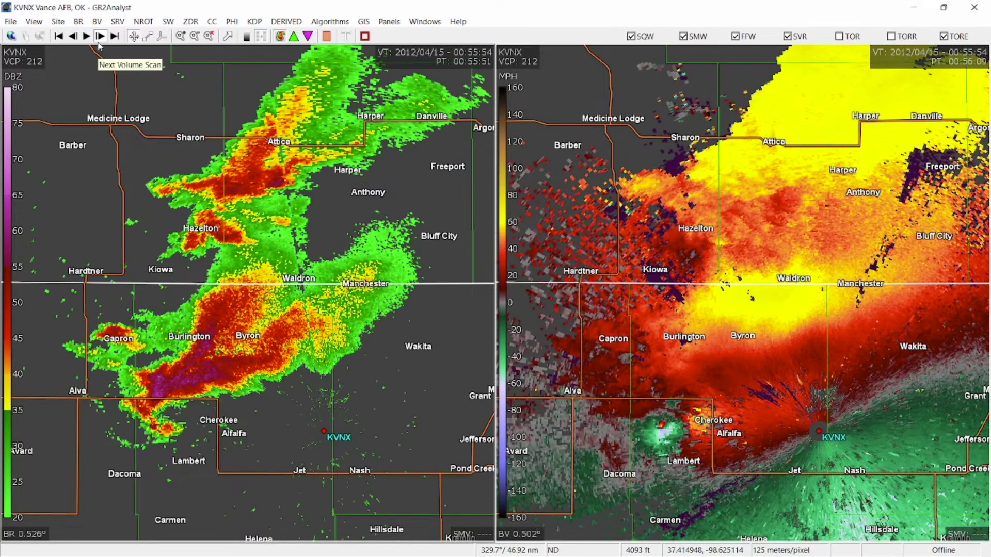
left_click(99, 43)
left_click(99, 43)
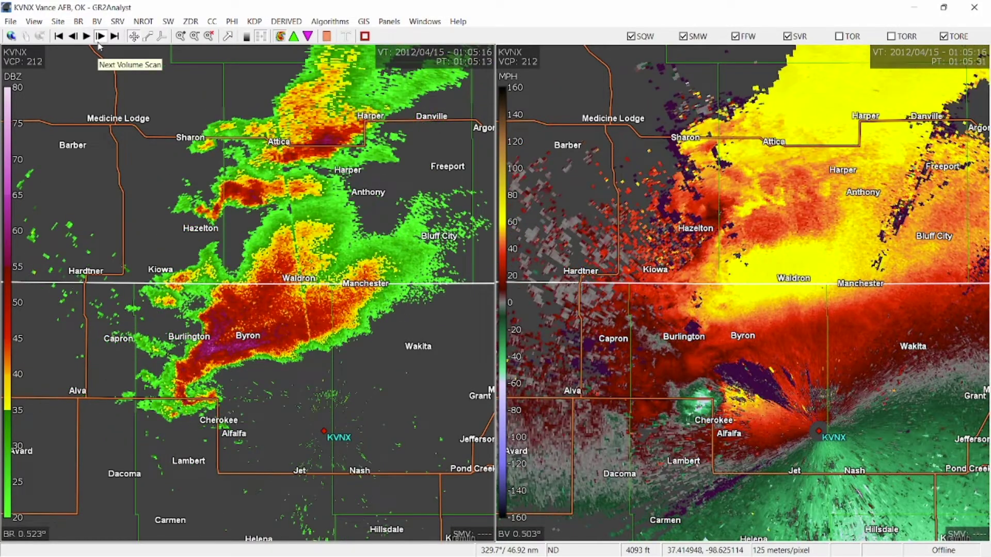
left_click(99, 44)
left_click(99, 44)
left_click(99, 44)
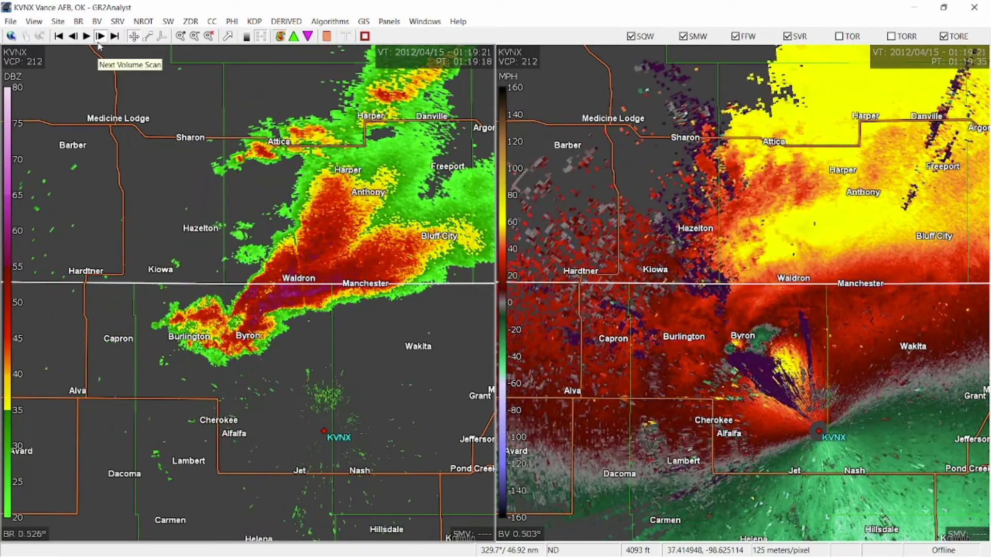
left_click(100, 44)
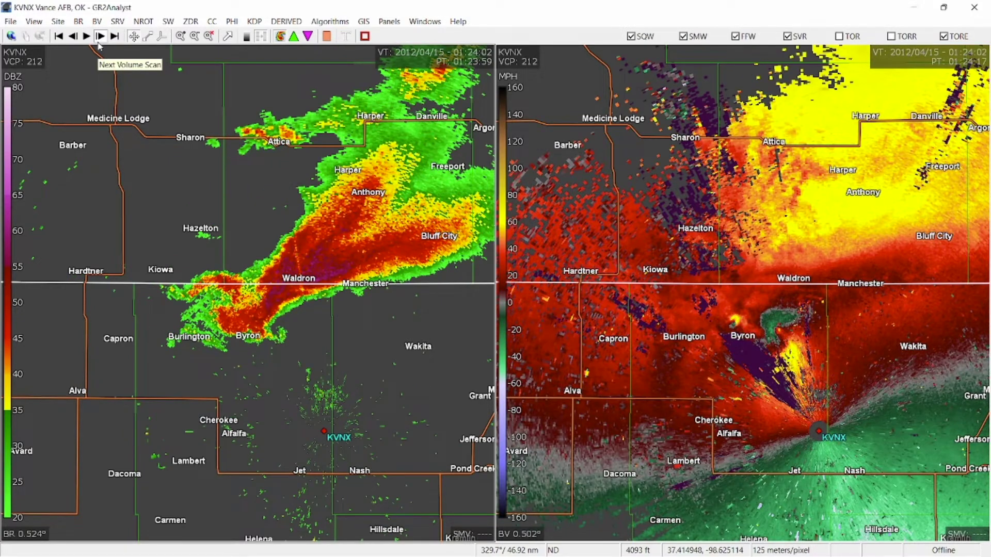
left_click(99, 44)
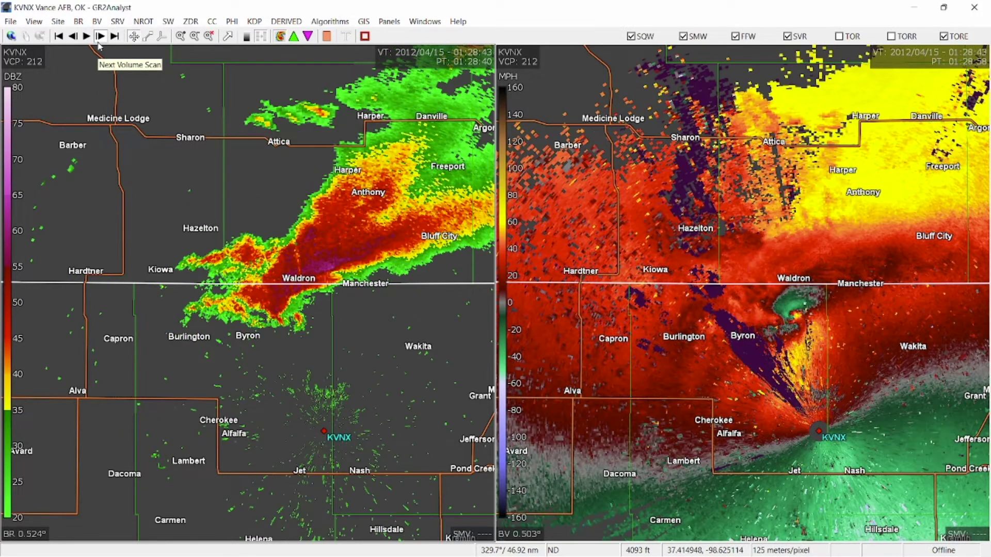
left_click(99, 44)
- Step to the 01:42:44 scan and zoom both panes to about 21 meters/pixel around Manchester
scroll(306, 333, "up", 2)
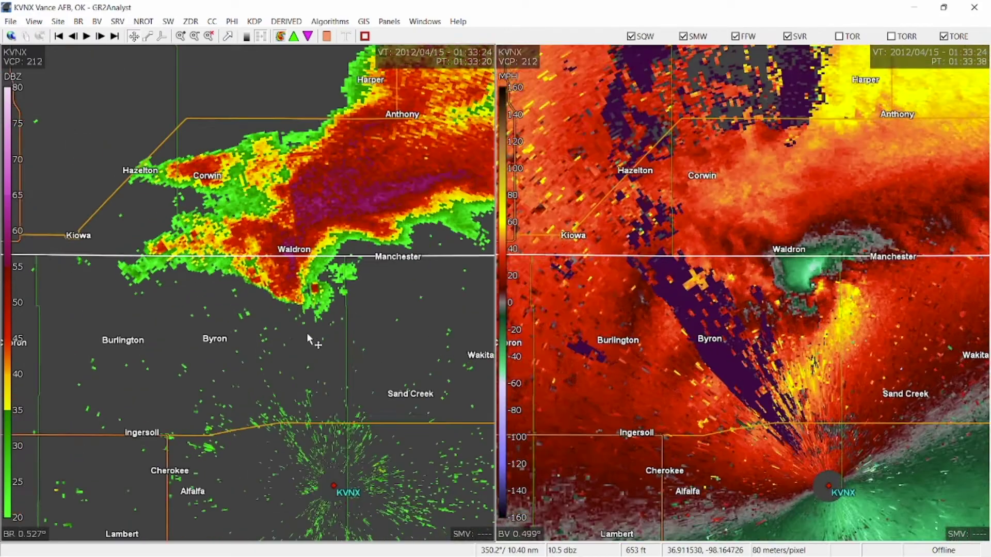
scroll(254, 405, "up", 1)
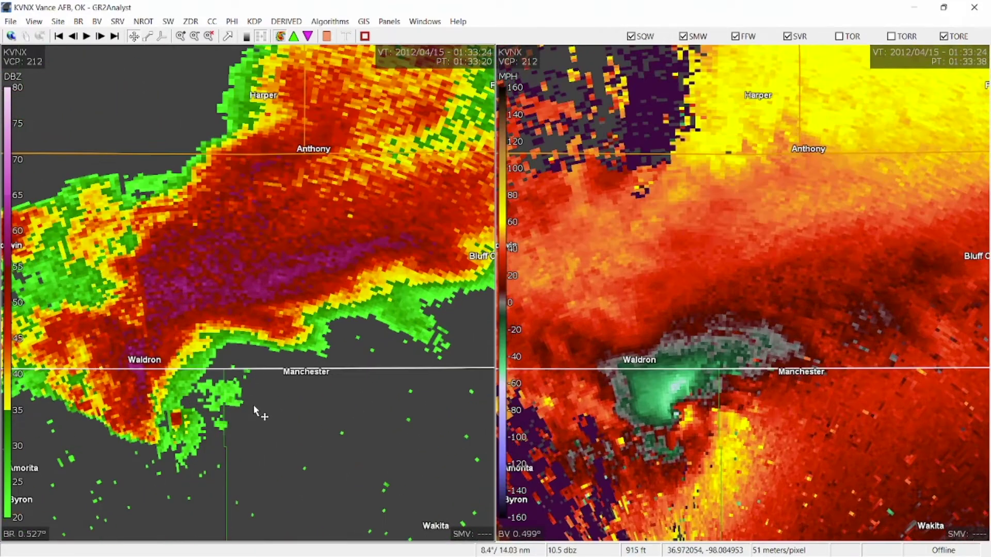
key("Right")
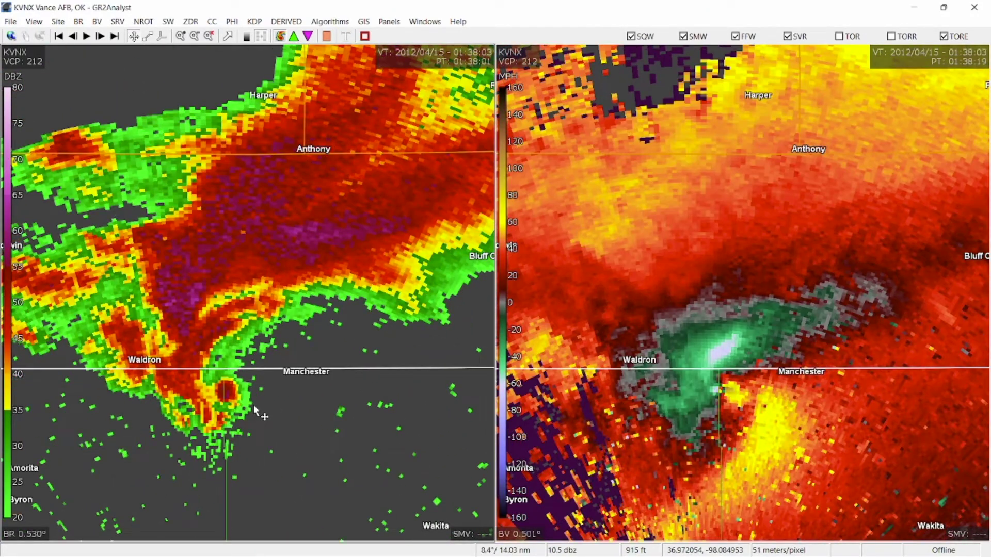
key("Right")
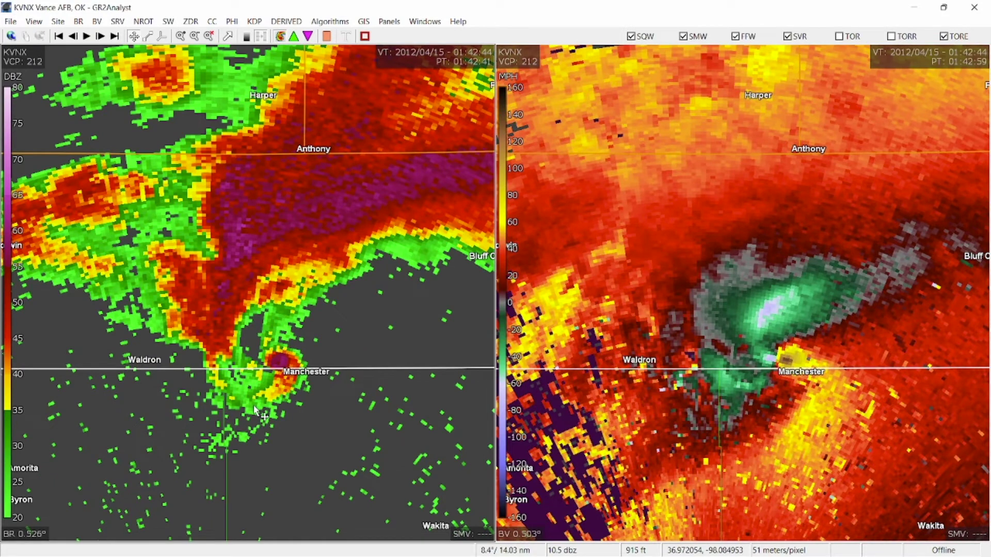
key("Left")
key("Right")
scroll(256, 411, "up", 4)
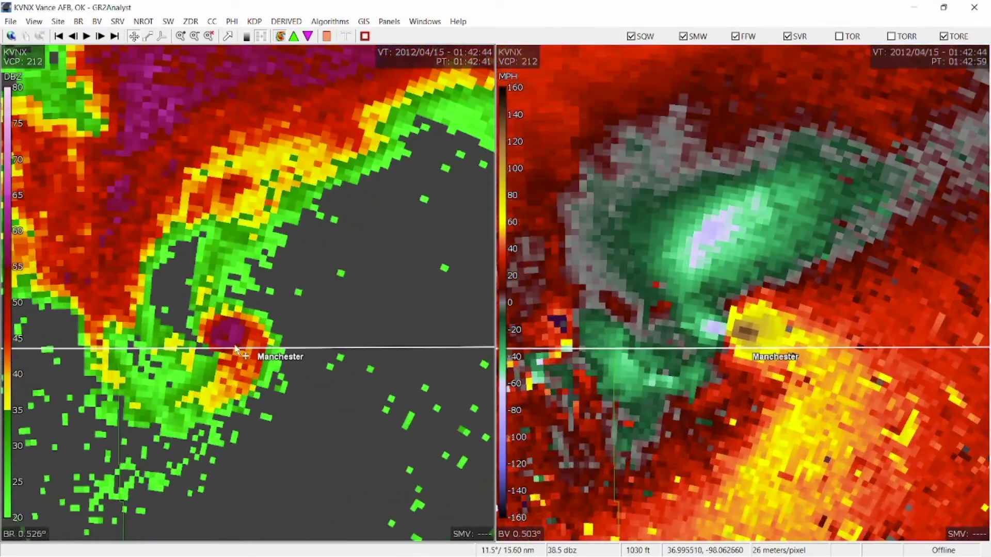
scroll(235, 349, "down", 1)
scroll(356, 313, "up", 2)
scroll(311, 313, "down", 1)
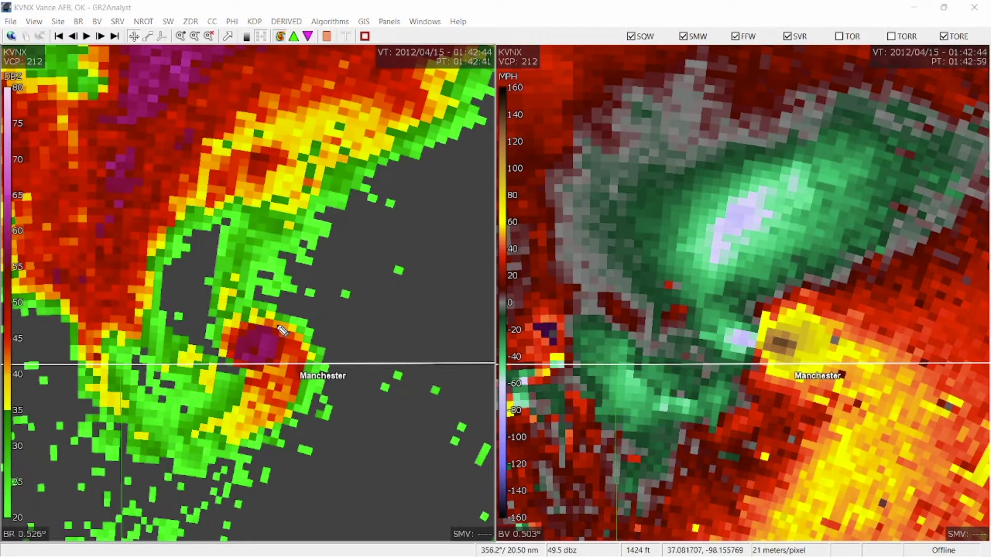
- Circle the hook echo core, the Manchester velocity couplet and the status-bar value readout in yellow
mouse_move(282, 330)
left_mouse_down()
mouse_move(230, 335)
mouse_move(224, 350)
mouse_move(244, 369)
mouse_move(278, 373)
mouse_move(289, 341)
left_mouse_up()
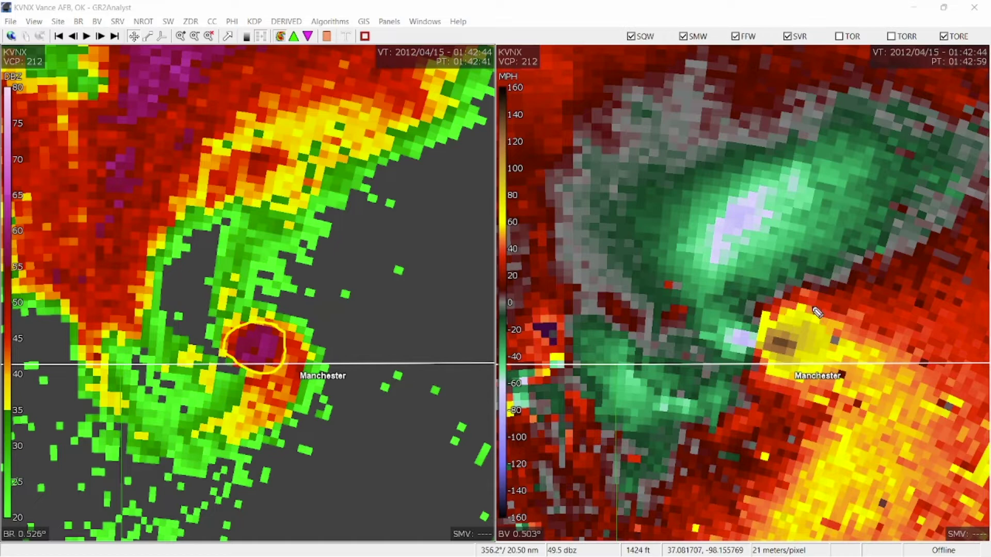
mouse_move(817, 299)
left_mouse_down()
mouse_move(718, 313)
mouse_move(712, 340)
mouse_move(722, 361)
mouse_move(775, 385)
mouse_move(813, 381)
mouse_move(844, 354)
mouse_move(845, 323)
mouse_move(817, 299)
left_mouse_up()
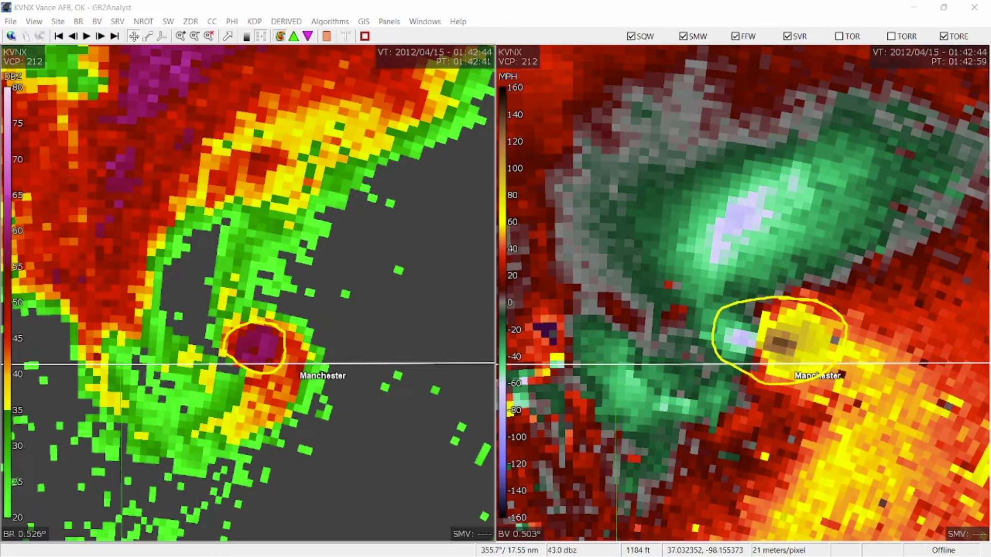
mouse_move(612, 530)
left_mouse_down()
mouse_move(549, 532)
mouse_move(545, 549)
left_mouse_up()
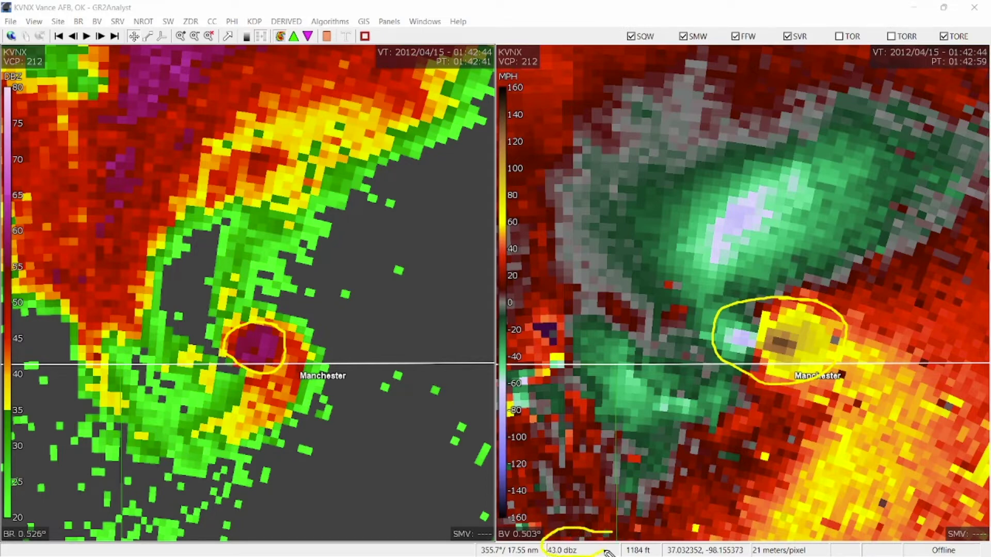
left_click_drag(607, 553, 611, 532)
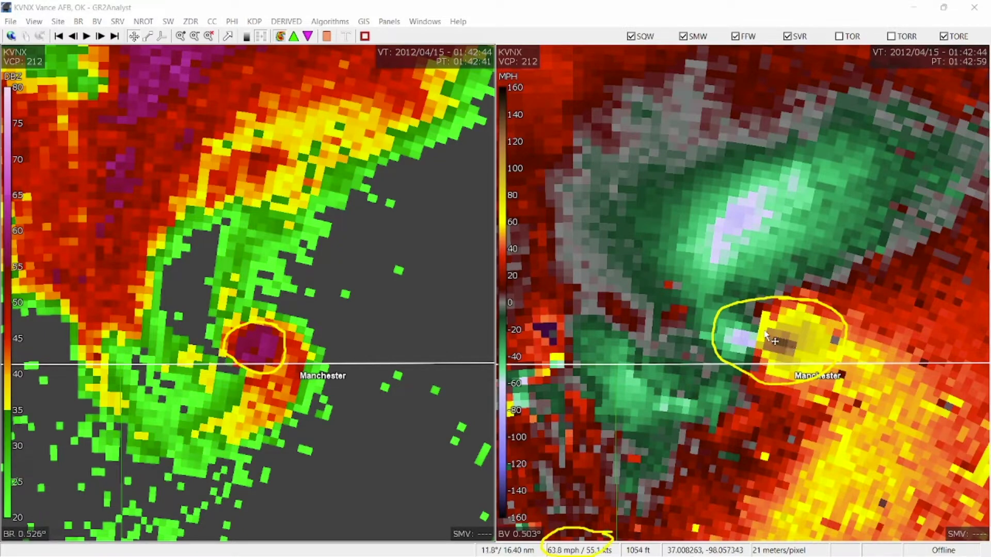
scroll(774, 341, "down", 1)
- Zoom out to 41 meters/pixel and pan until Anthony and Bluff City frame the Manchester storm
scroll(768, 341, "down", 1)
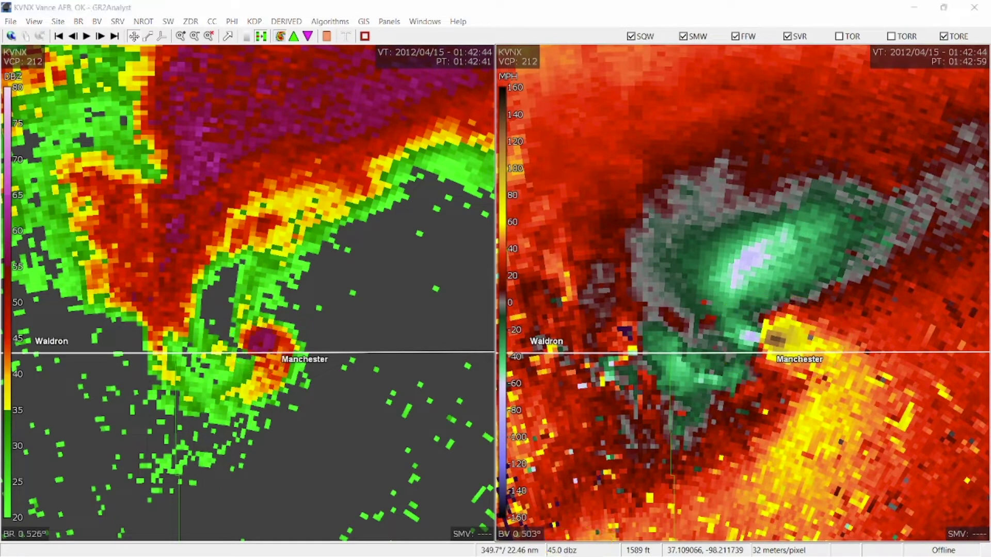
left_click_drag(811, 351, 764, 305)
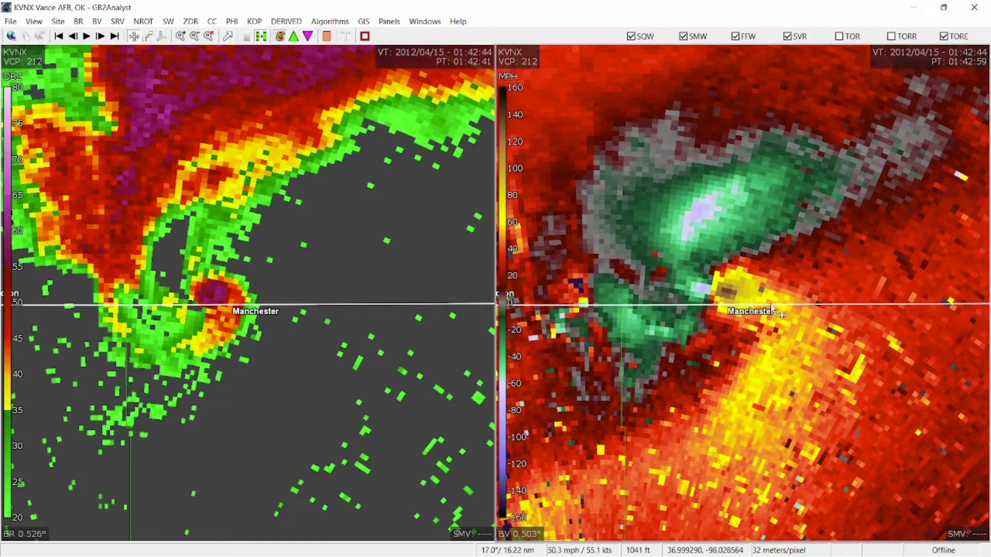
left_click_drag(774, 268, 776, 303)
scroll(322, 361, "down", 1)
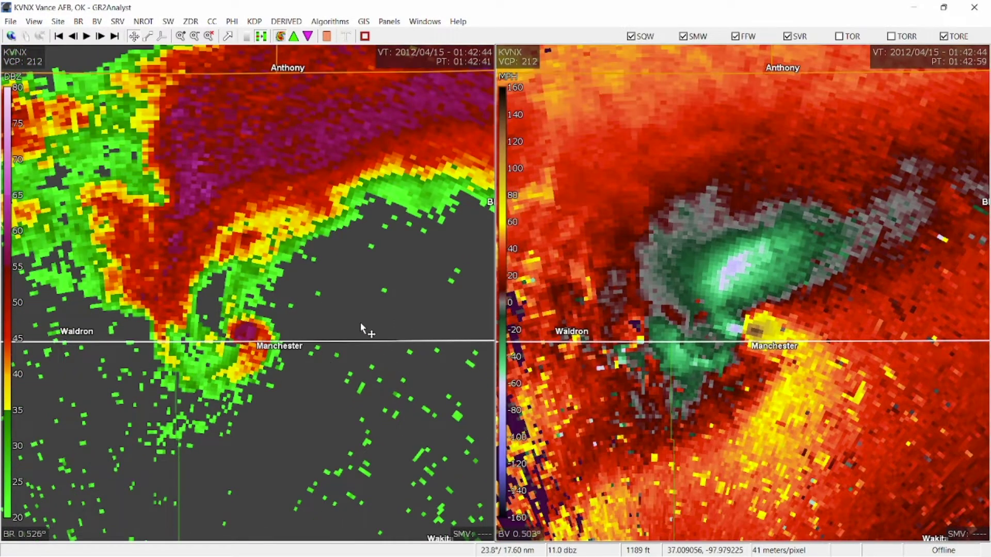
left_click_drag(360, 322, 305, 335)
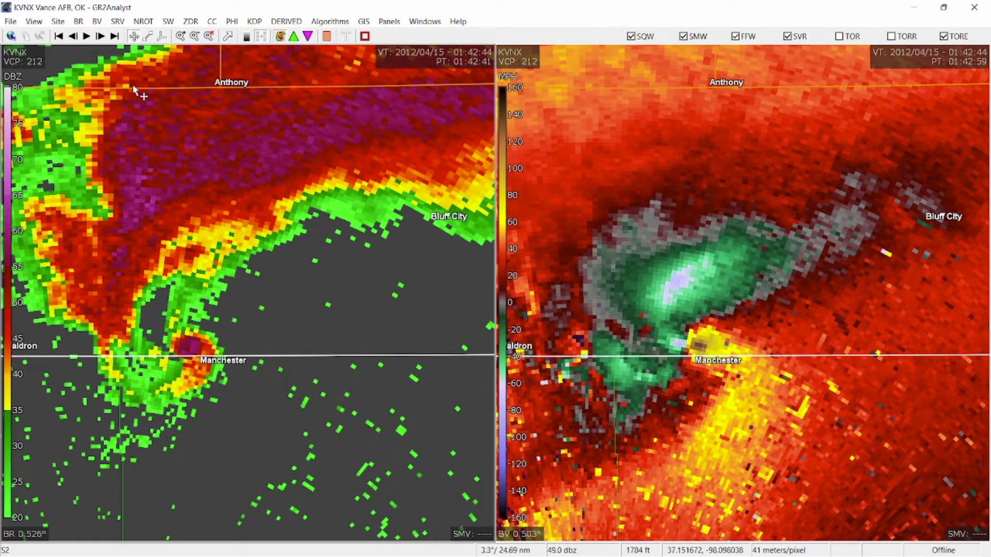
- Advance two scans to 01:52:08 and zoom out to 64 meters/pixel over Attica, Freeport and Wakita
left_click(100, 37)
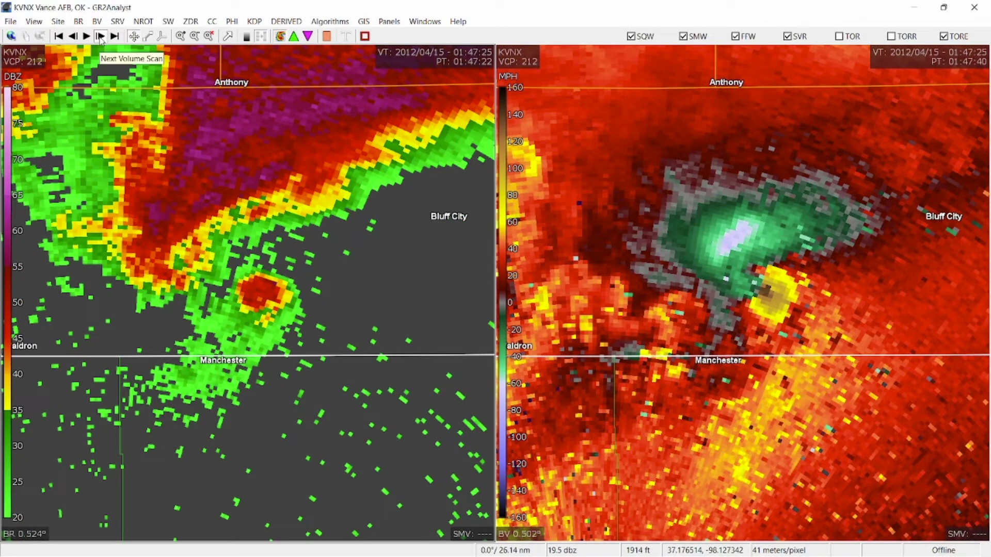
scroll(277, 295, "up", 3)
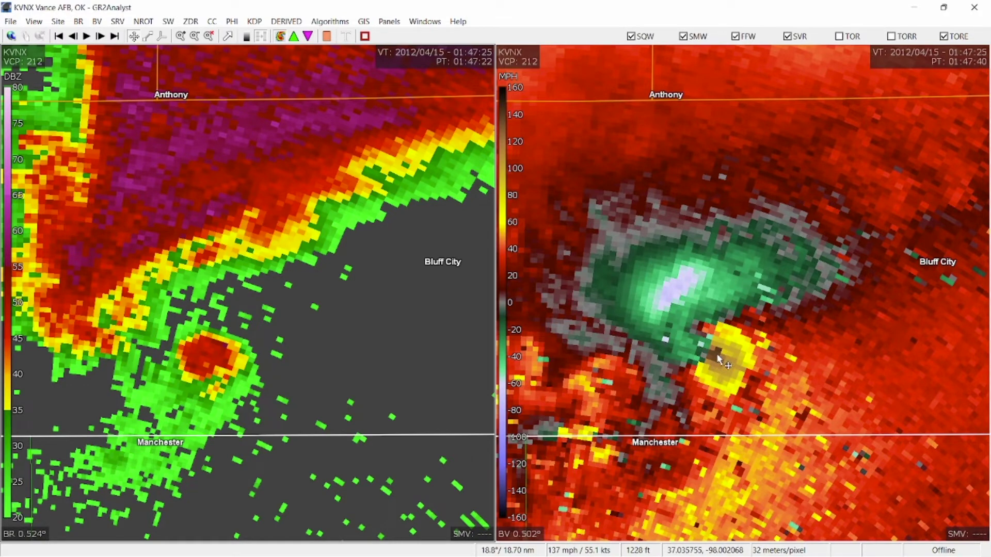
left_click(100, 37)
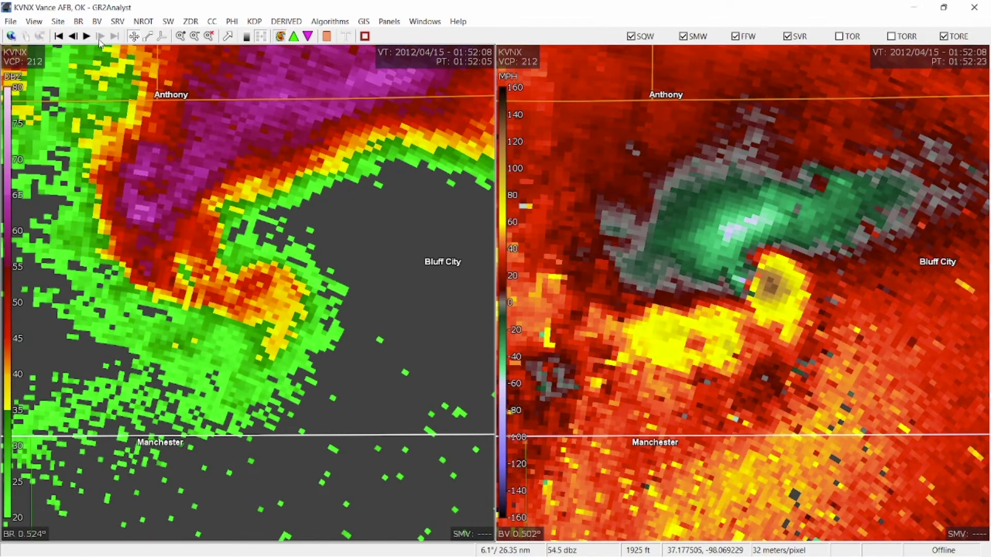
left_click_drag(408, 294, 398, 339)
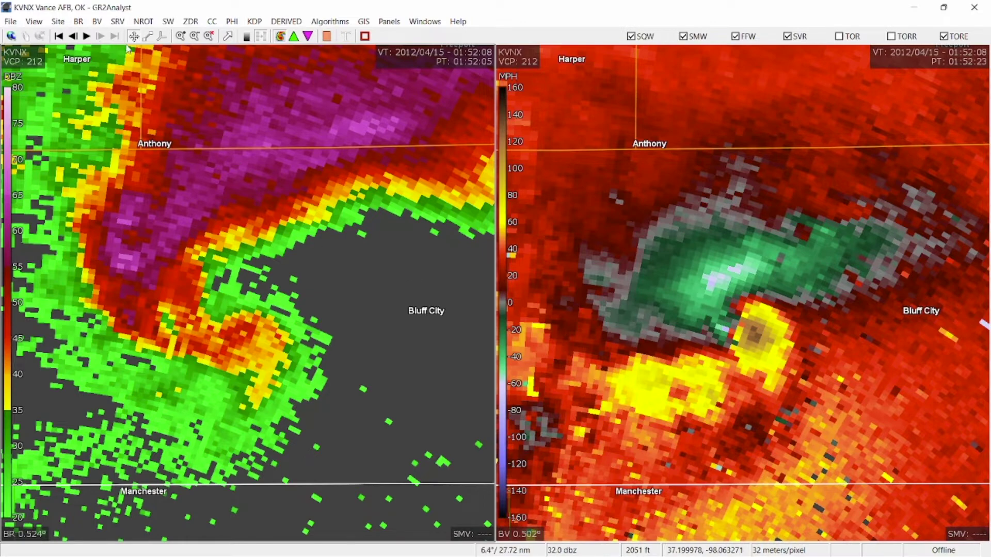
left_click_drag(338, 270, 358, 307)
scroll(358, 307, "down", 2)
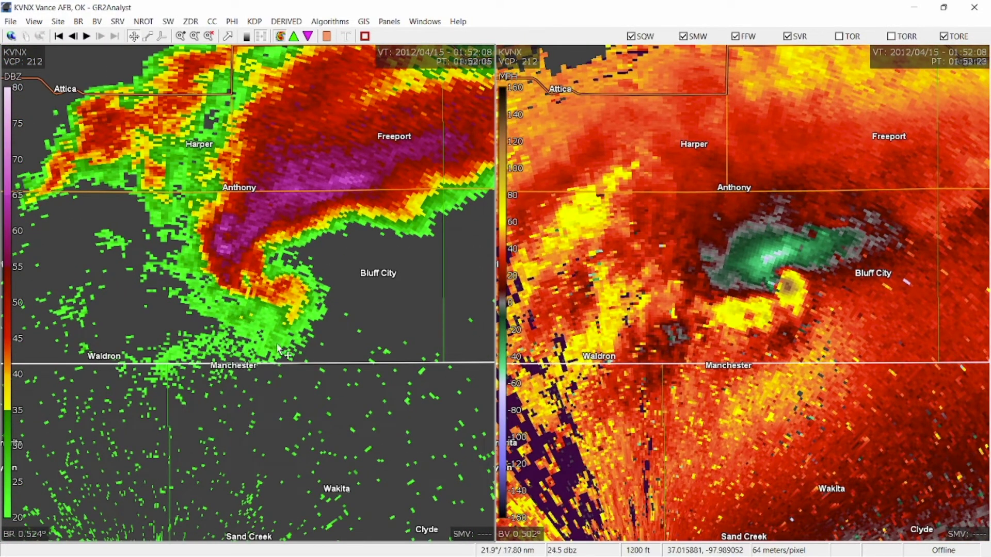
- Step back three scans to 01:33:24, then play the radar loop and stop it
left_click(73, 37)
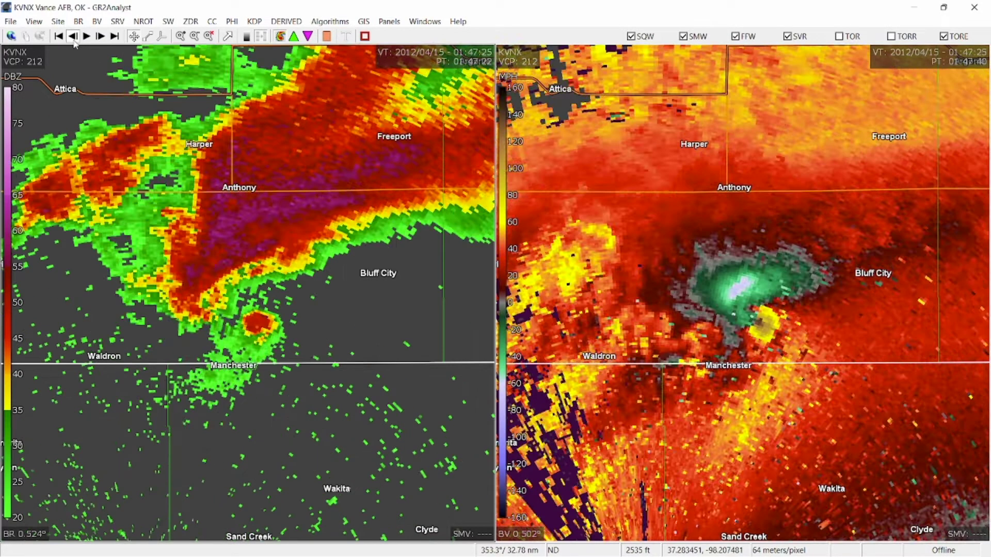
left_click(74, 37)
left_click(73, 37)
left_click(73, 37)
left_click_drag(282, 218, 374, 190)
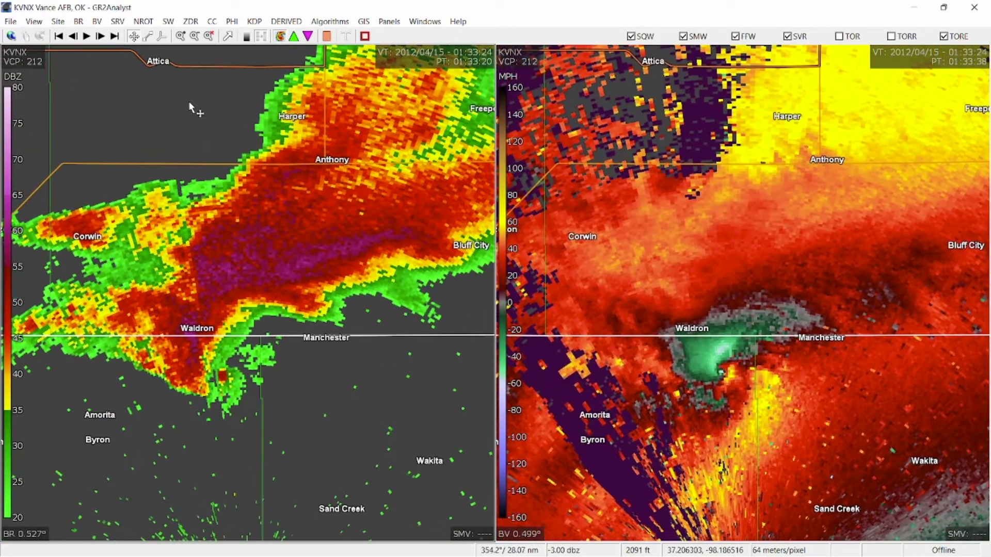
left_click(87, 36)
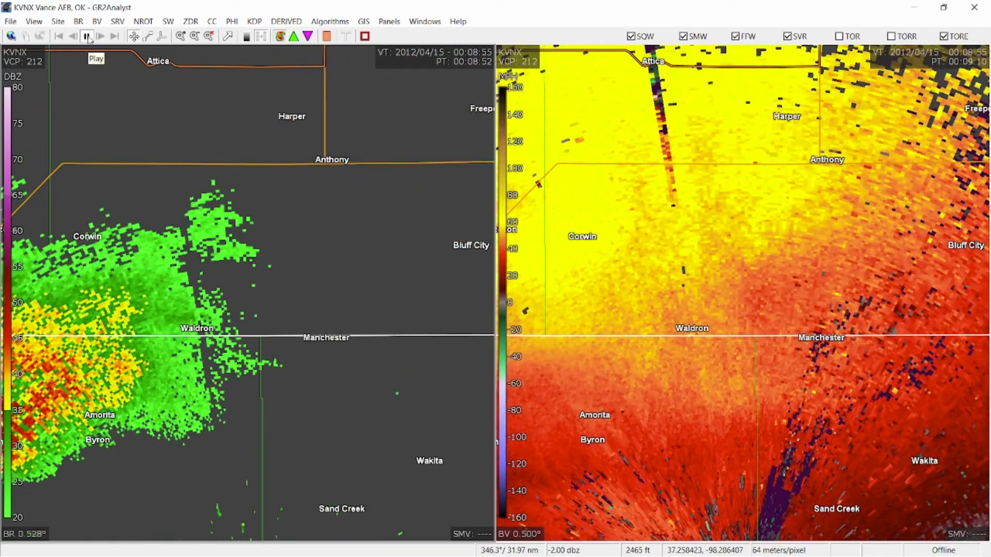
scroll(203, 212, "down", 3)
left_click_drag(243, 290, 290, 291)
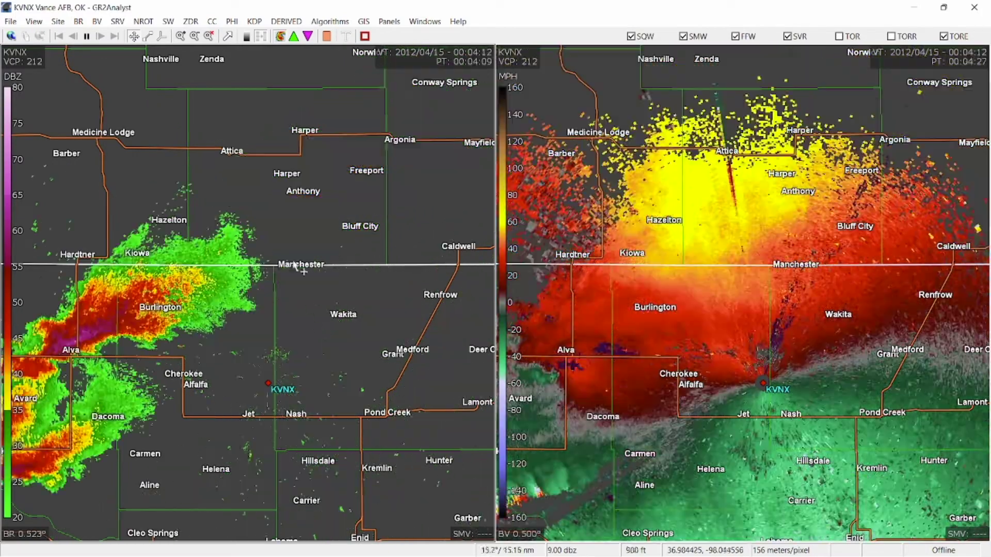
key("space")
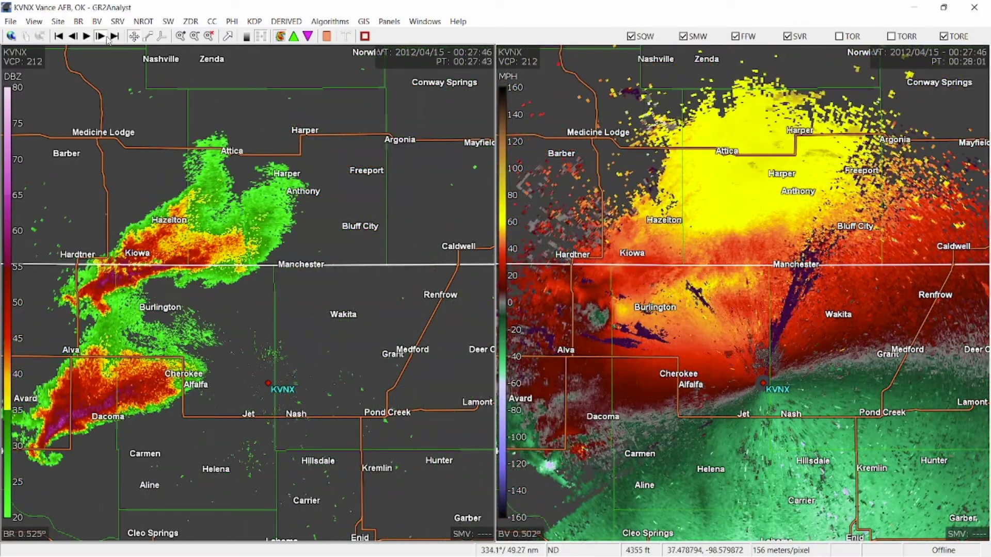
- Jump to the latest scan, step back to 01:42:44, and zoom in on the Manchester hook echo
key("End")
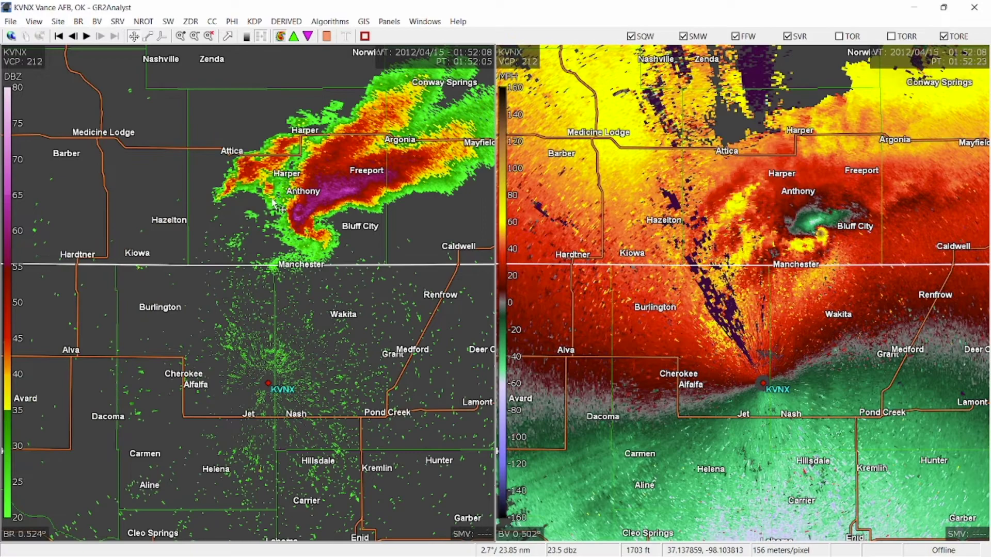
left_click(73, 36)
left_click(73, 36)
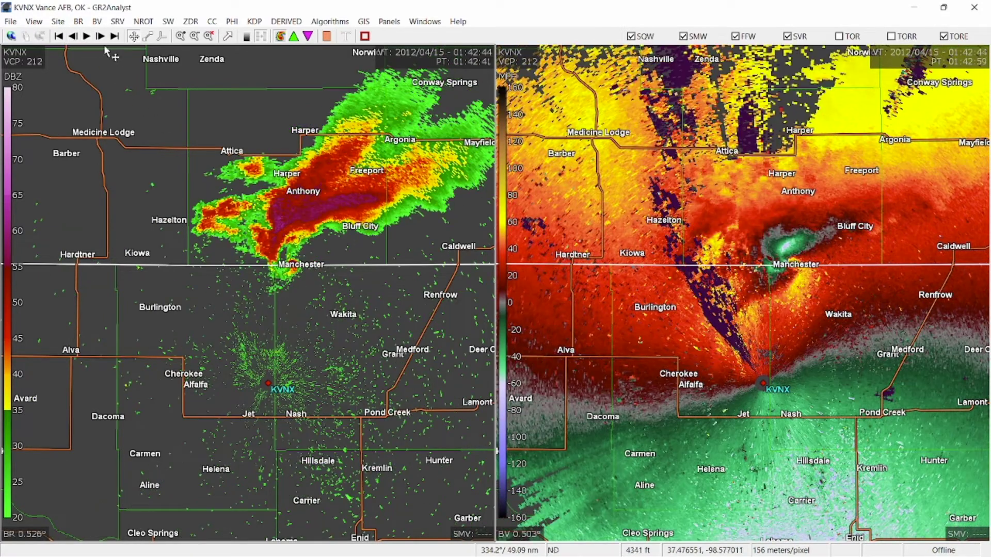
scroll(307, 257, "up", 3)
scroll(307, 257, "up", 3)
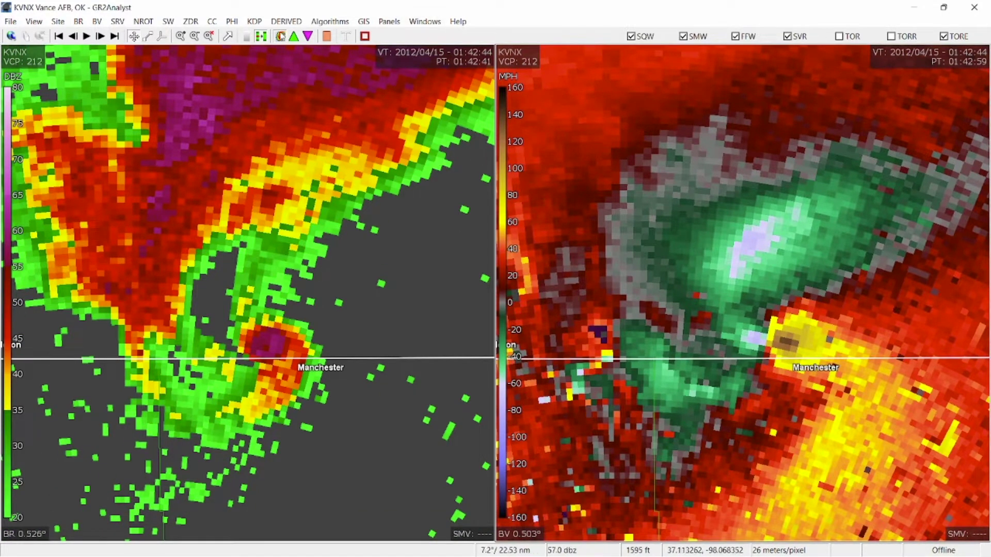
- Show correlation coefficient CC 0.5° in the right panel and recentre the hook
left_click(284, 23)
mouse_move(262, 21)
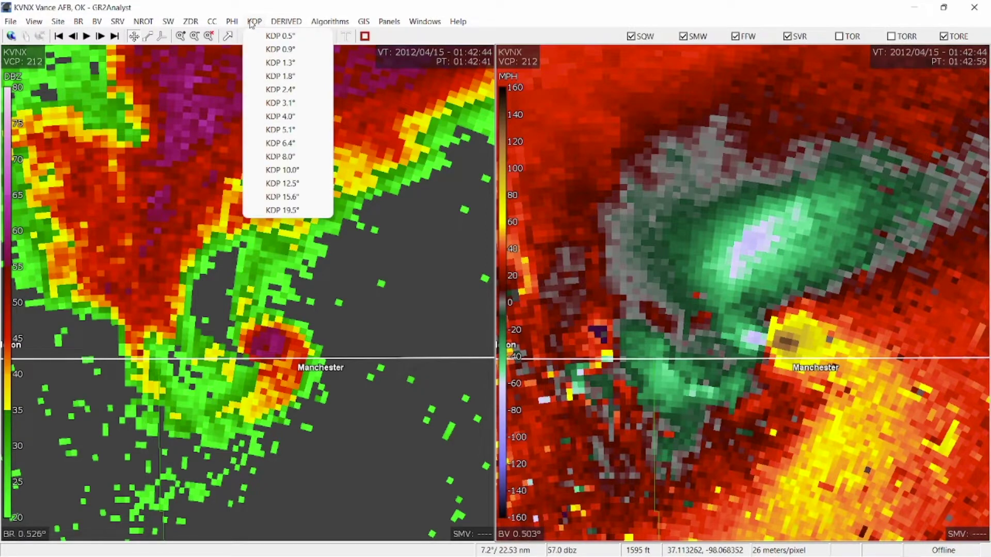
left_click(225, 36)
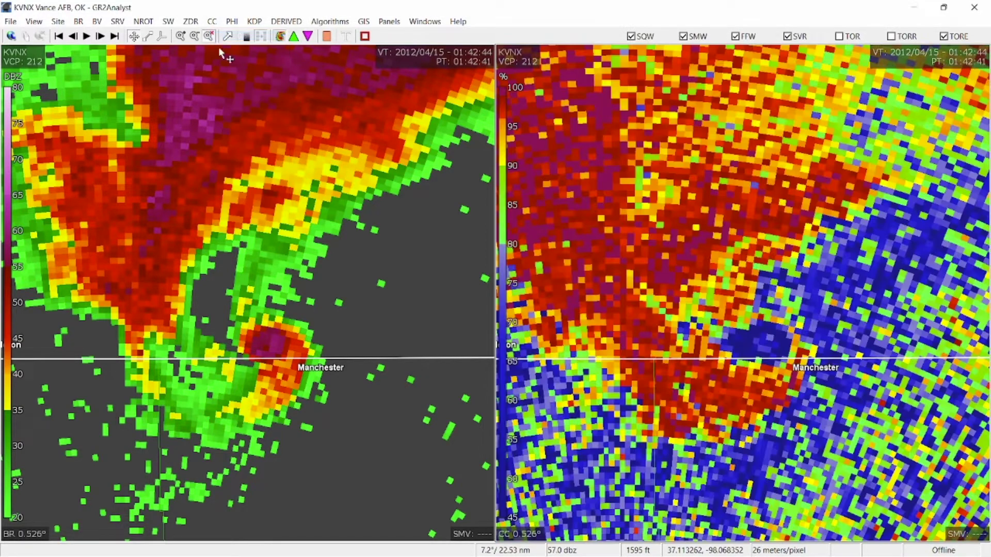
mouse_move(731, 374)
left_mouse_down()
mouse_move(708, 362)
mouse_move(732, 389)
left_mouse_up()
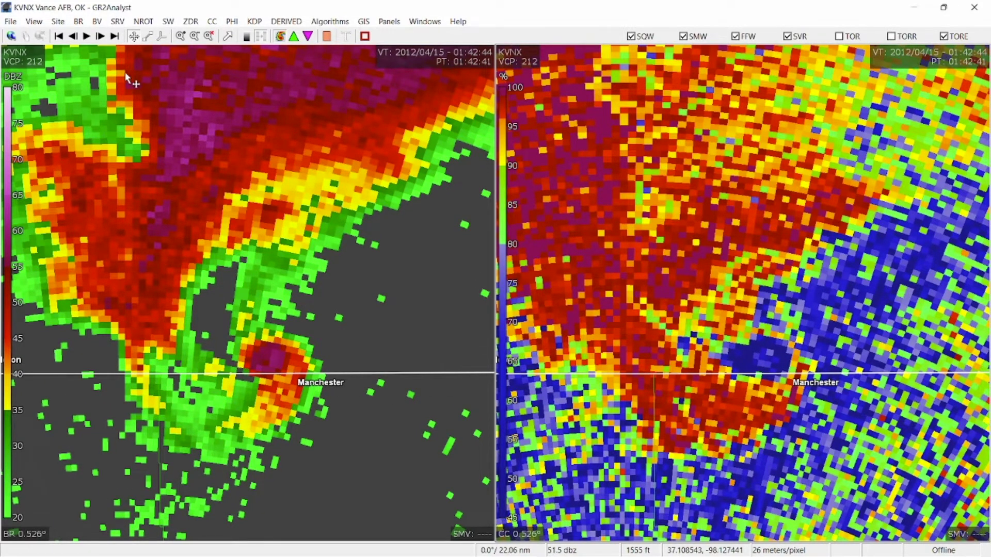
- Settle on the 01:38:03 scan with the hook echo recentred in view
left_click(74, 36)
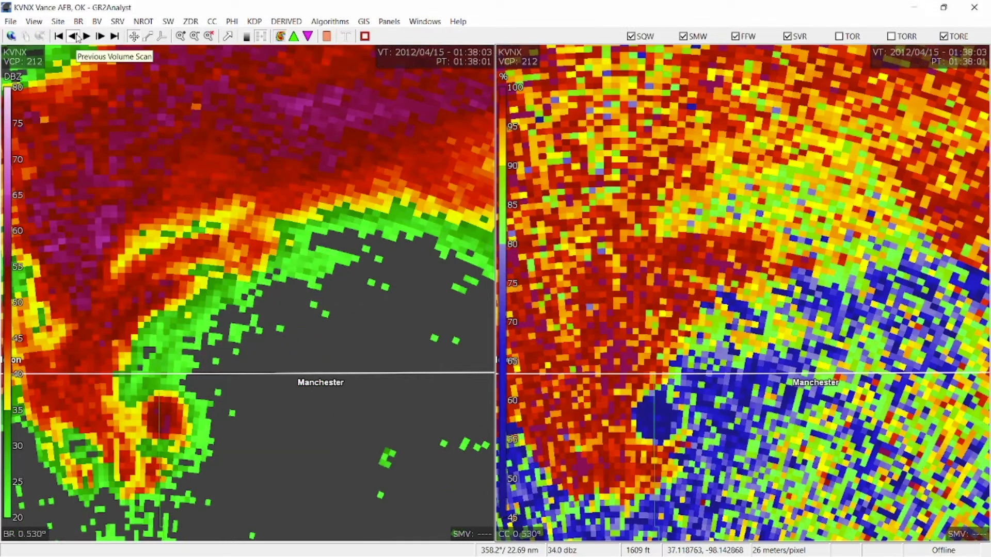
left_click(75, 37)
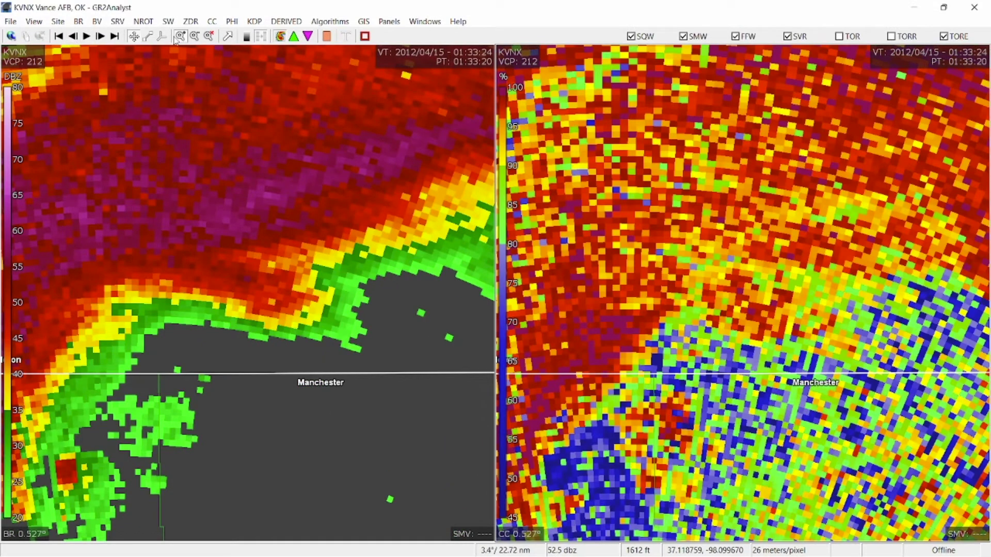
left_click(101, 36)
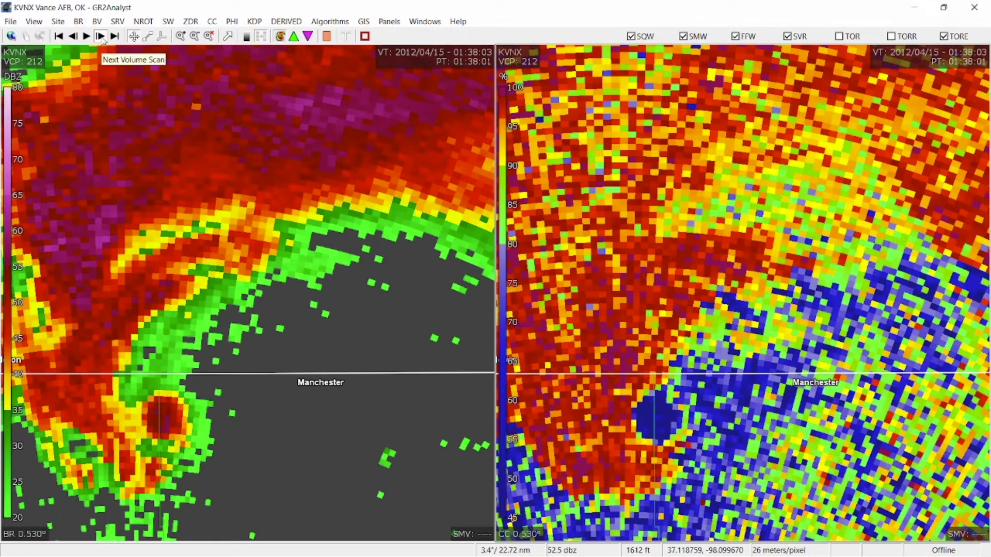
left_click(100, 36)
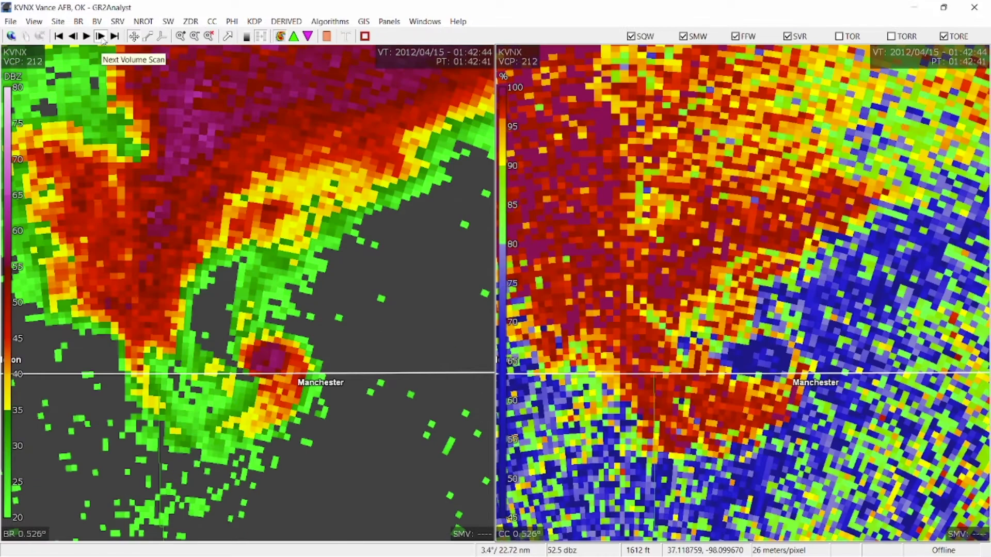
left_click(72, 37)
left_click_drag(216, 282, 314, 246)
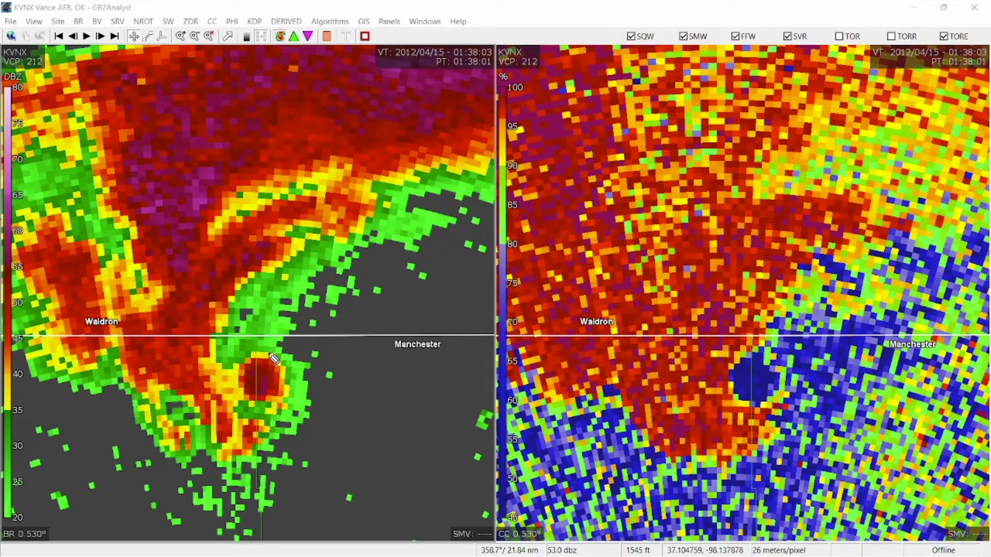
- Circle the hook echo and its low-CC area, then advance to the 01:42:44 scan
mouse_move(274, 358)
left_mouse_down()
mouse_move(237, 382)
mouse_move(272, 400)
mouse_move(288, 380)
mouse_move(270, 360)
mouse_move(249, 361)
mouse_move(241, 387)
mouse_move(256, 400)
mouse_move(289, 394)
mouse_move(280, 356)
mouse_move(256, 358)
mouse_move(250, 385)
mouse_move(275, 406)
mouse_move(293, 370)
mouse_move(266, 355)
mouse_move(239, 377)
mouse_move(259, 396)
mouse_move(272, 344)
left_mouse_up()
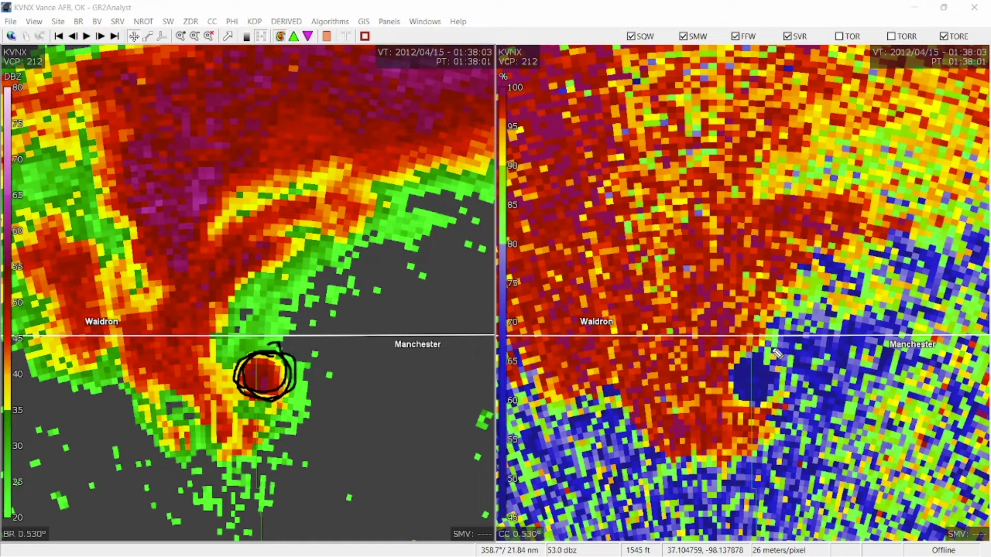
mouse_move(777, 353)
left_mouse_down()
mouse_move(739, 360)
mouse_move(730, 384)
mouse_move(765, 401)
mouse_move(779, 375)
mouse_move(768, 356)
mouse_move(737, 357)
mouse_move(731, 387)
mouse_move(767, 402)
mouse_move(775, 359)
mouse_move(752, 350)
mouse_move(741, 383)
left_mouse_up()
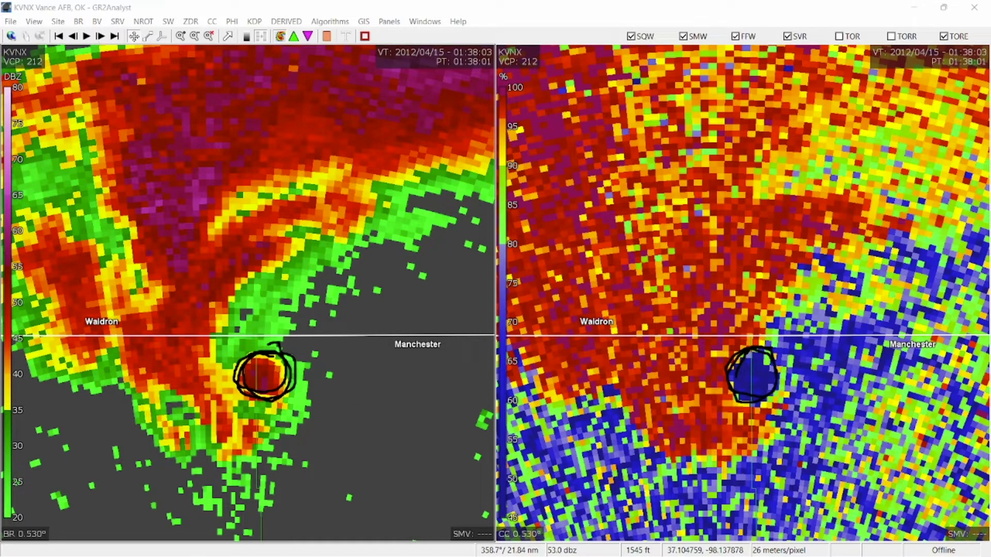
left_click(100, 36)
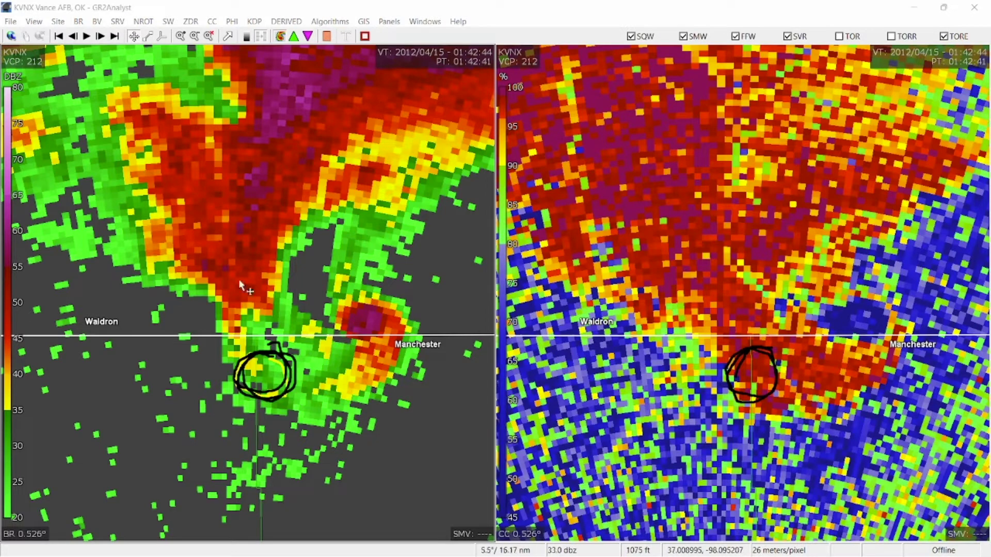
- Circle the newer hook echo and low-CC area near Manchester in pink, then pan left
mouse_move(380, 320)
left_mouse_down()
mouse_move(372, 300)
mouse_move(349, 295)
mouse_move(334, 322)
mouse_move(359, 351)
mouse_move(402, 323)
mouse_move(369, 290)
mouse_move(331, 315)
mouse_move(374, 349)
mouse_move(384, 307)
mouse_move(345, 305)
left_mouse_up()
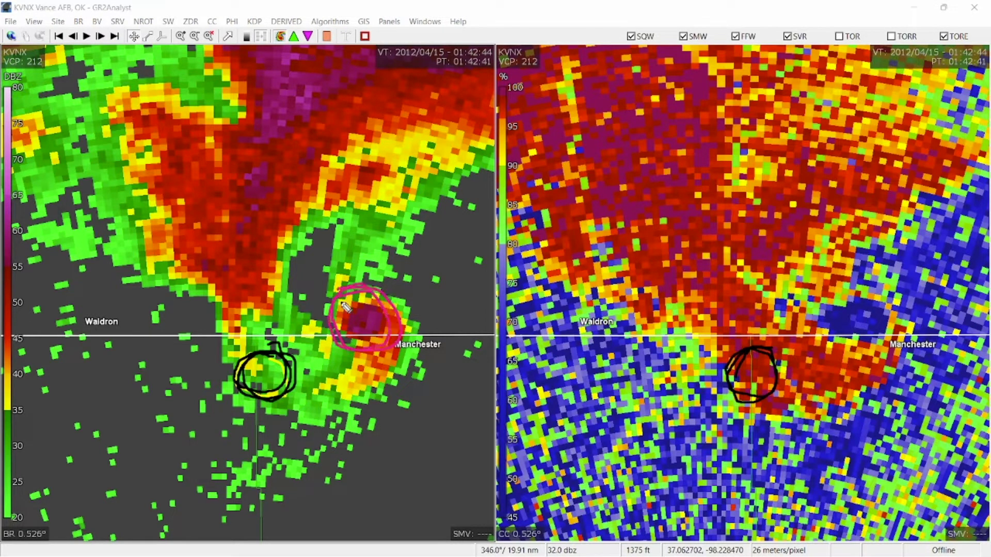
mouse_move(896, 309)
left_mouse_down()
mouse_move(862, 294)
mouse_move(817, 311)
mouse_move(874, 364)
mouse_move(871, 308)
mouse_move(804, 337)
mouse_move(899, 347)
mouse_move(814, 307)
left_mouse_up()
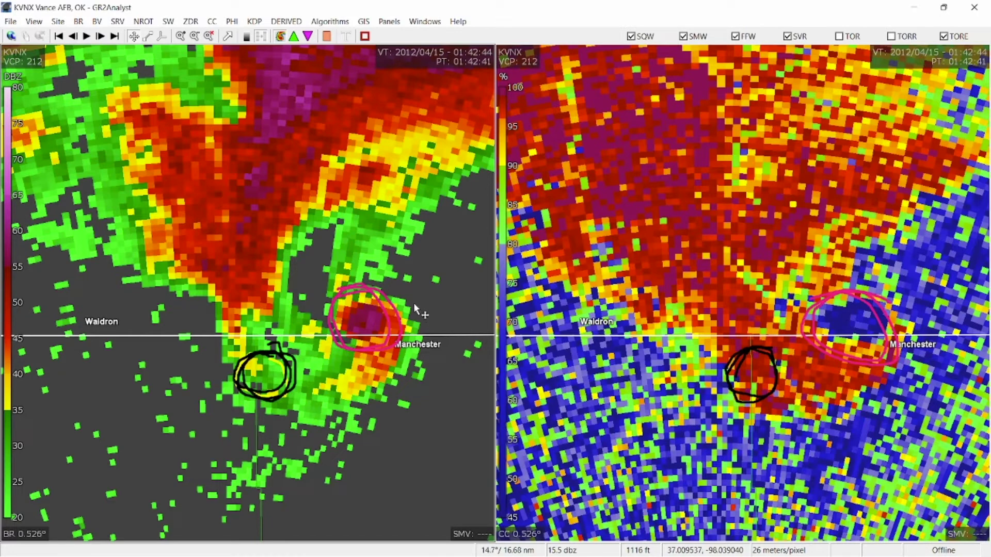
left_click_drag(413, 303, 357, 323)
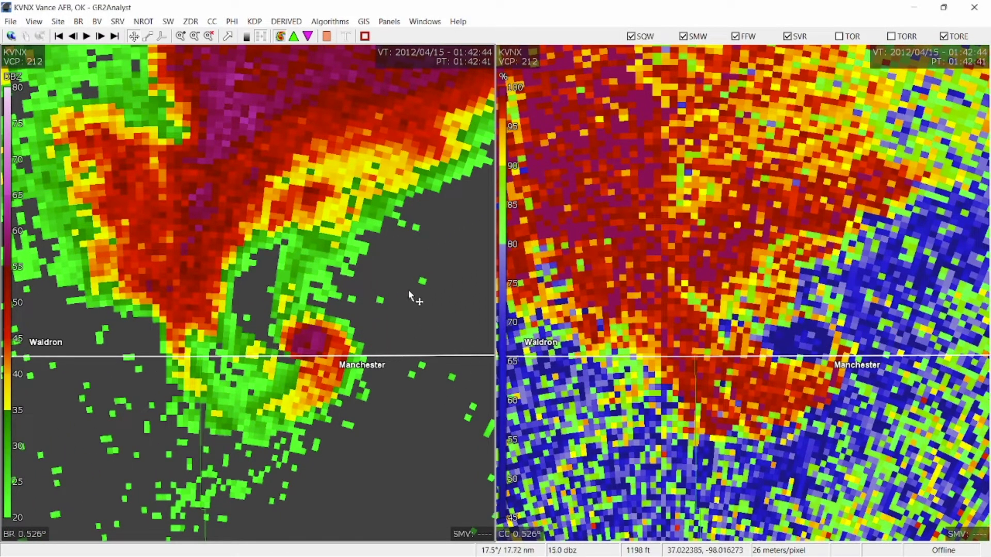
- Pan up-left to clear the drawn circles, then zoom out
mouse_move(407, 289)
left_mouse_down()
mouse_move(379, 283)
mouse_move(378, 313)
mouse_move(366, 313)
left_mouse_up()
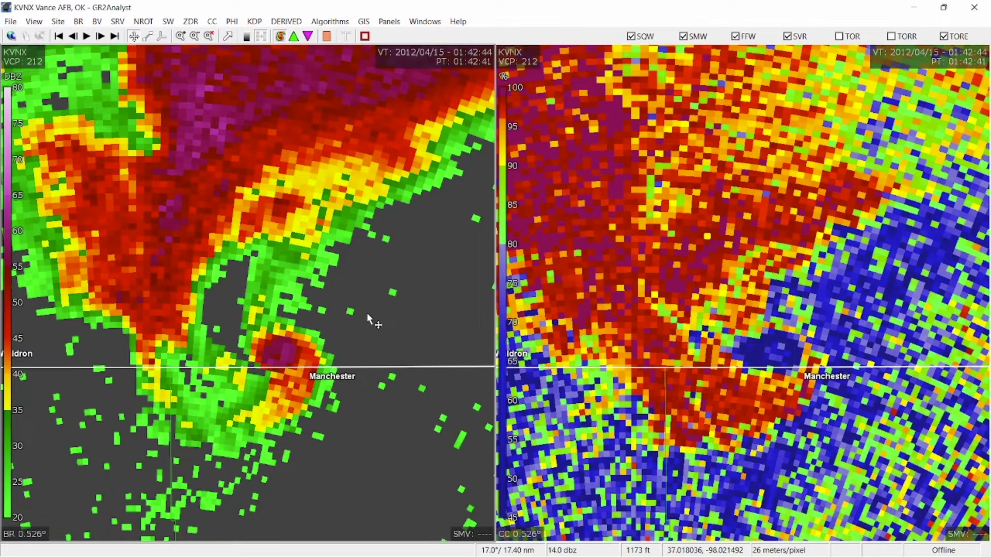
scroll(367, 314, "down", 2)
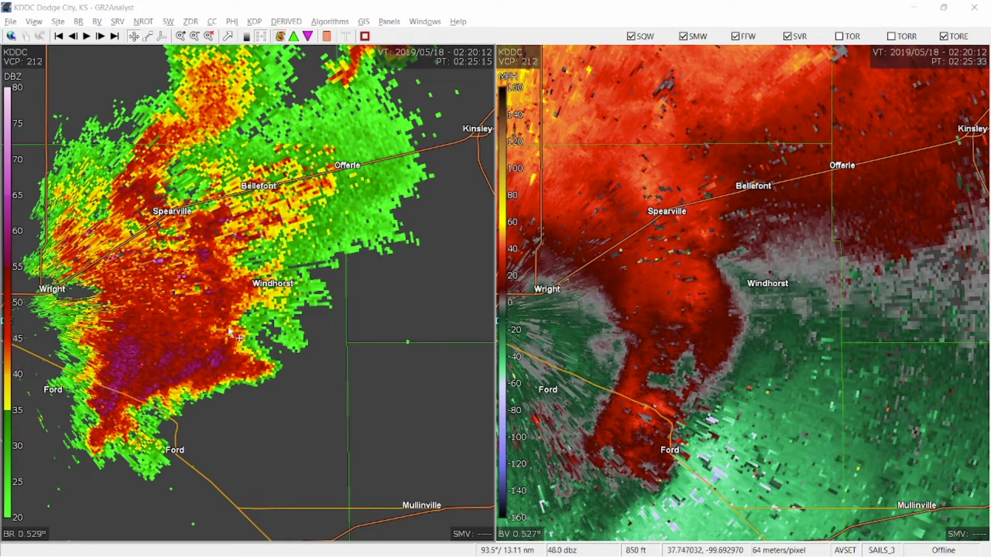
- Advance several KDDC volume scans past 02:26:59 and circle the velocity couplet in magenta
left_click_drag(258, 296, 264, 281)
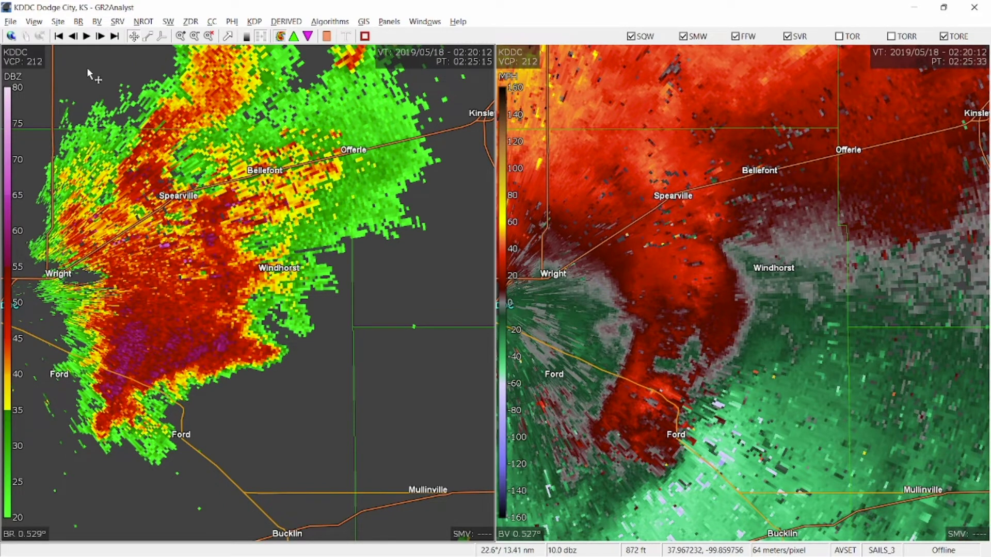
left_click(100, 37)
left_click(100, 36)
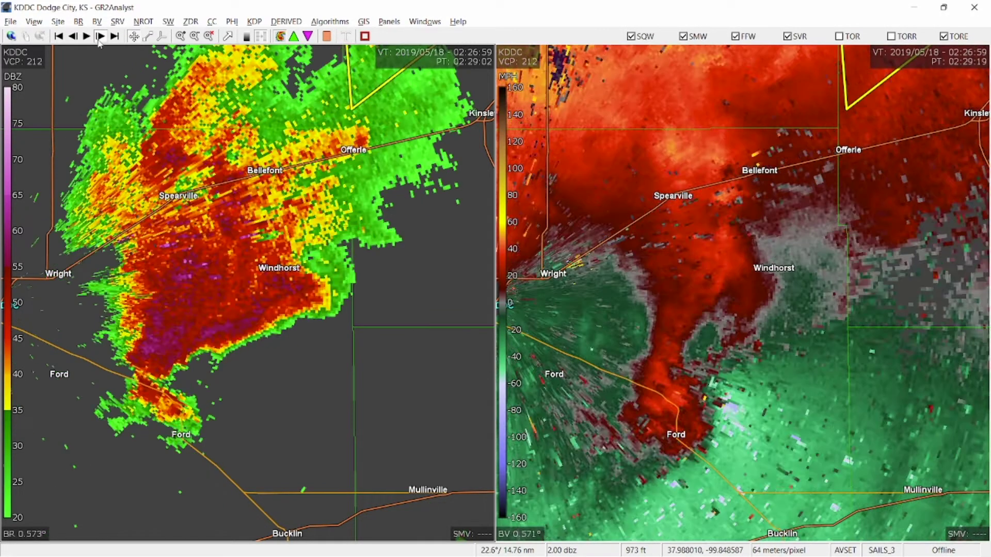
left_click(101, 36)
left_click(100, 36)
left_click(100, 37)
left_click(100, 37)
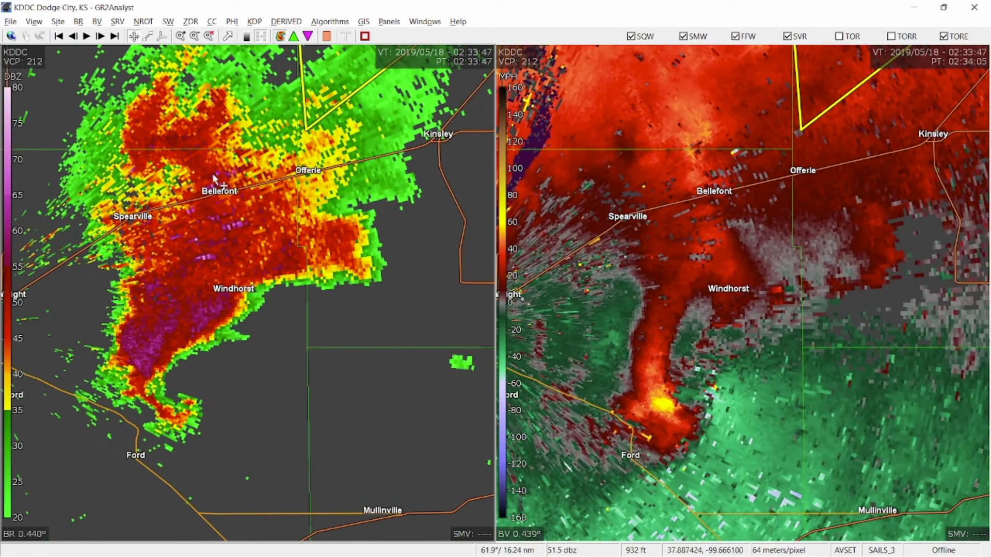
left_click(100, 36)
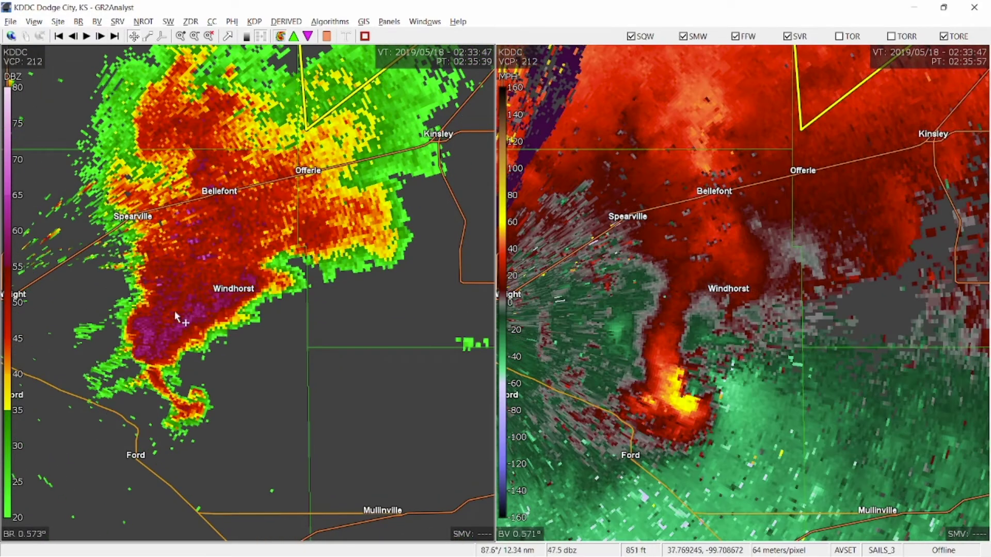
key("Right")
key("Right")
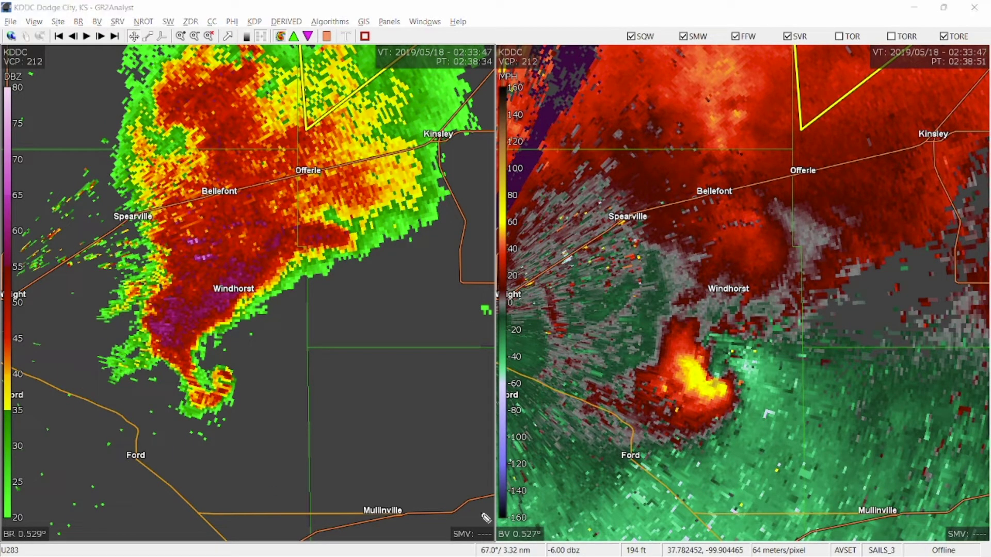
mouse_move(730, 361)
left_mouse_down()
mouse_move(702, 373)
mouse_move(714, 393)
mouse_move(735, 375)
left_mouse_up()
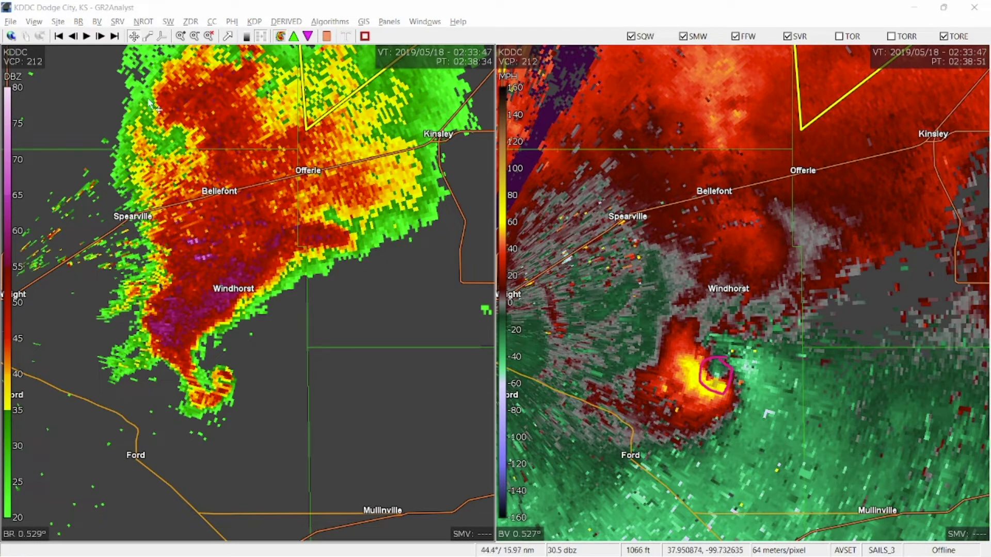
- Step forward through sixteen later KDDC volume scans
left_click(101, 36)
left_click(101, 36)
left_click(101, 36)
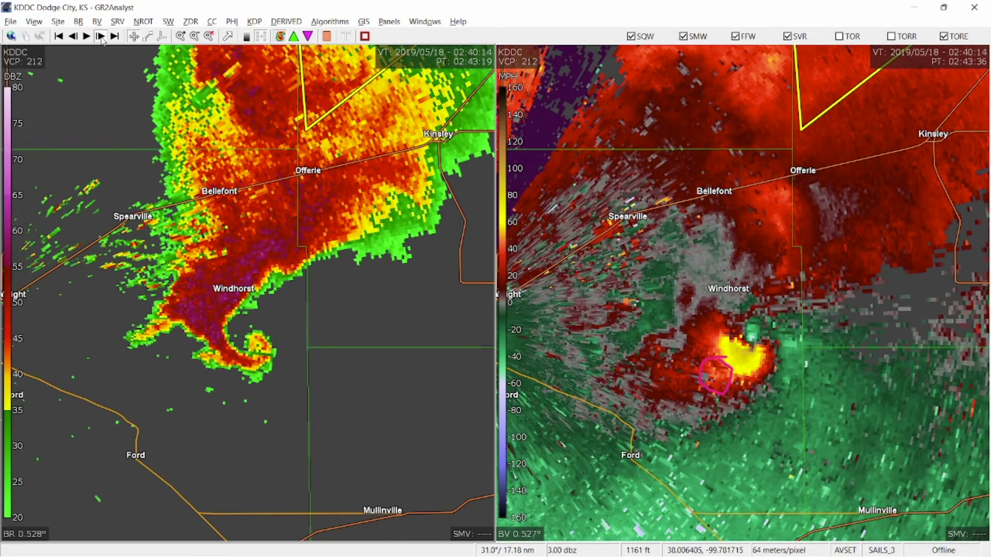
left_click(100, 36)
left_click(101, 36)
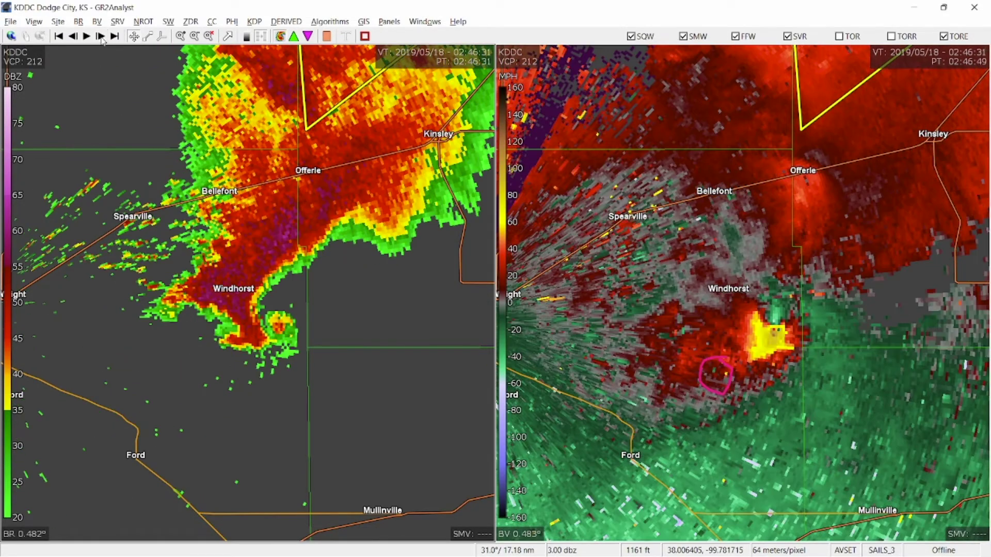
left_click(101, 36)
left_click(100, 37)
left_click(101, 36)
left_click(101, 36)
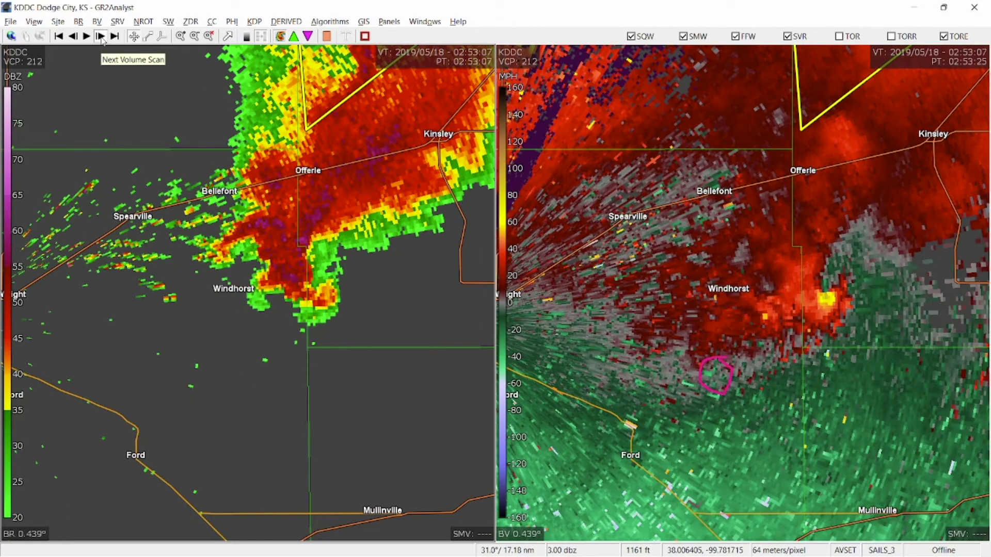
left_click(100, 36)
left_click(100, 36)
left_click(100, 37)
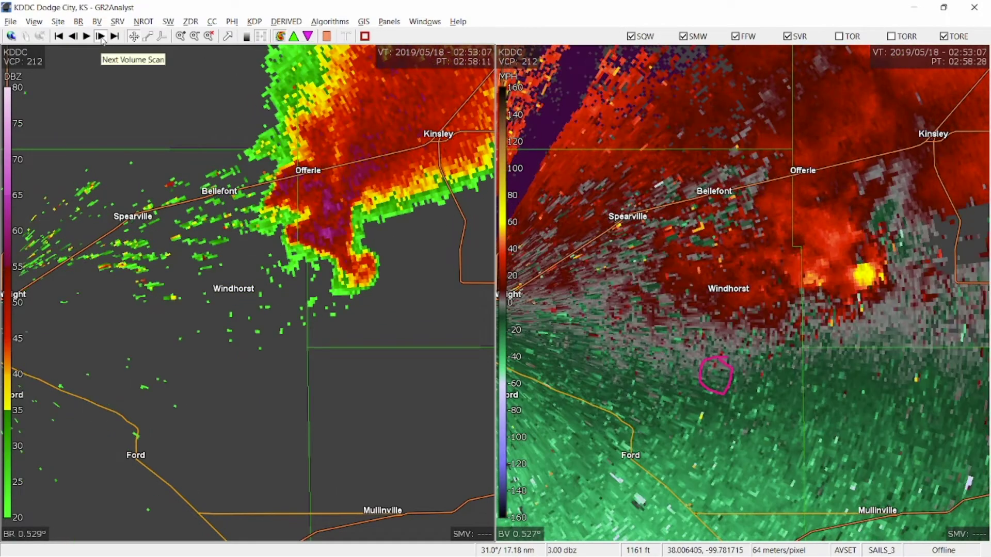
left_click(101, 36)
left_click(101, 36)
left_click(100, 36)
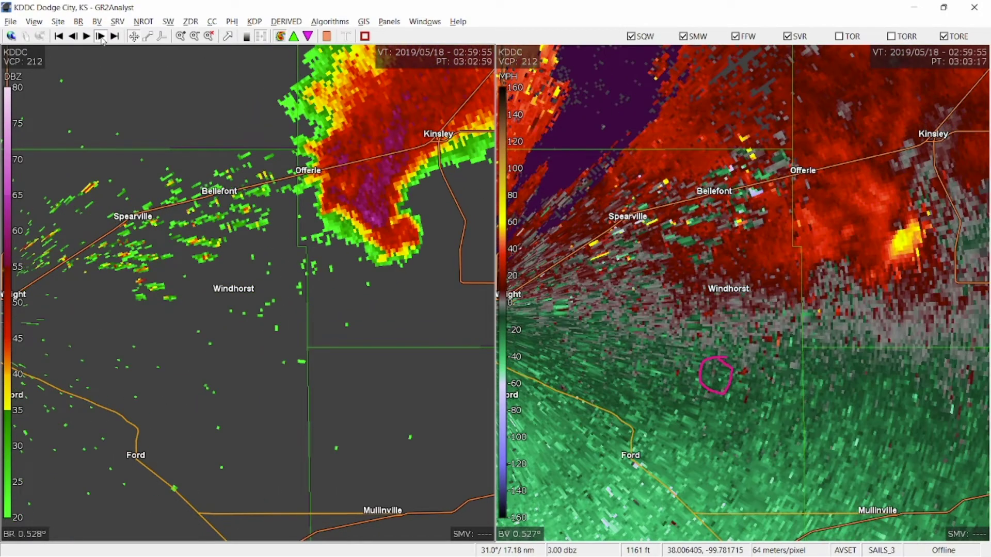
left_click(101, 36)
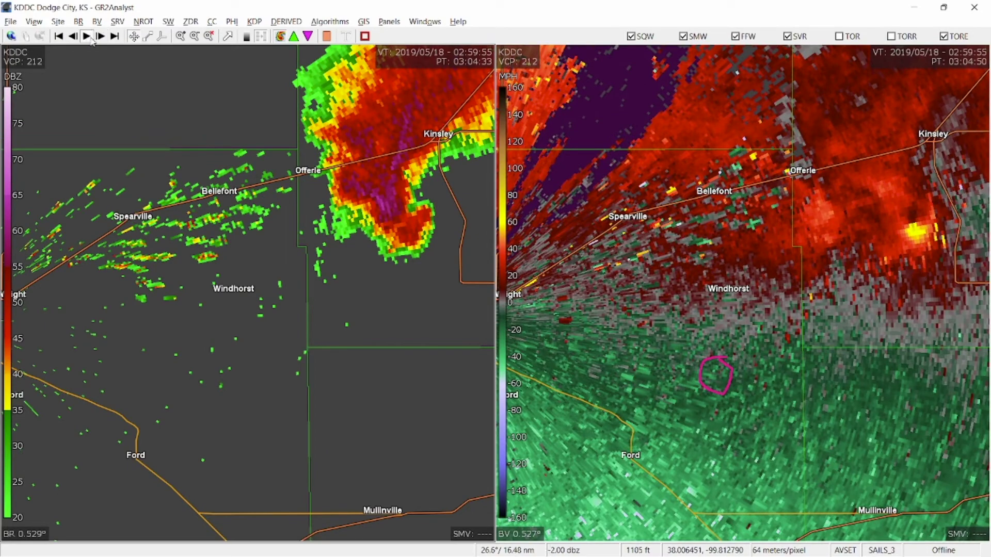
- Step back eight volume scans to the 02:40:14 scan
left_click(73, 36)
left_click(73, 36)
left_click(73, 37)
left_click(72, 36)
left_click(73, 36)
left_click(73, 36)
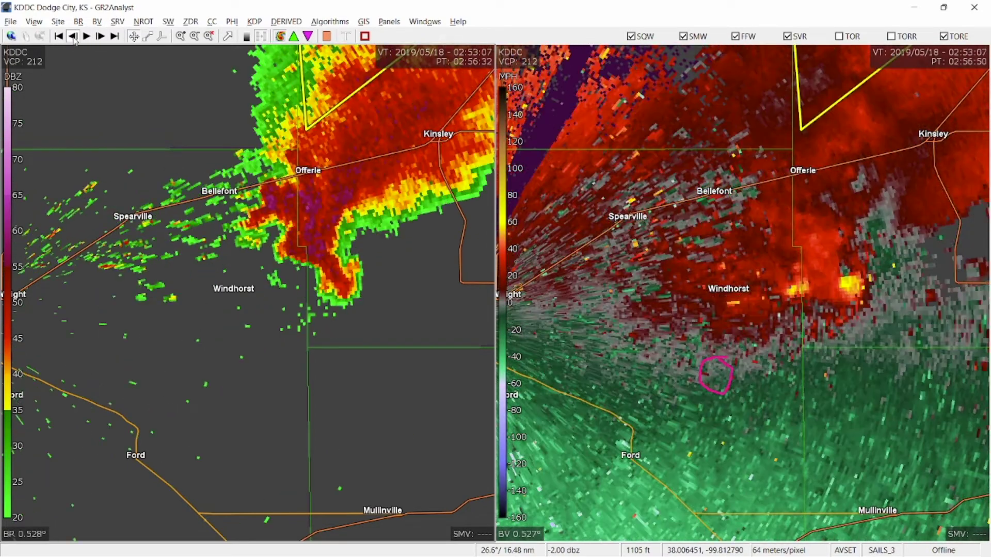
left_click(72, 36)
left_click(73, 36)
left_click(73, 36)
left_click(73, 36)
left_click(72, 36)
left_click(73, 36)
left_click(72, 36)
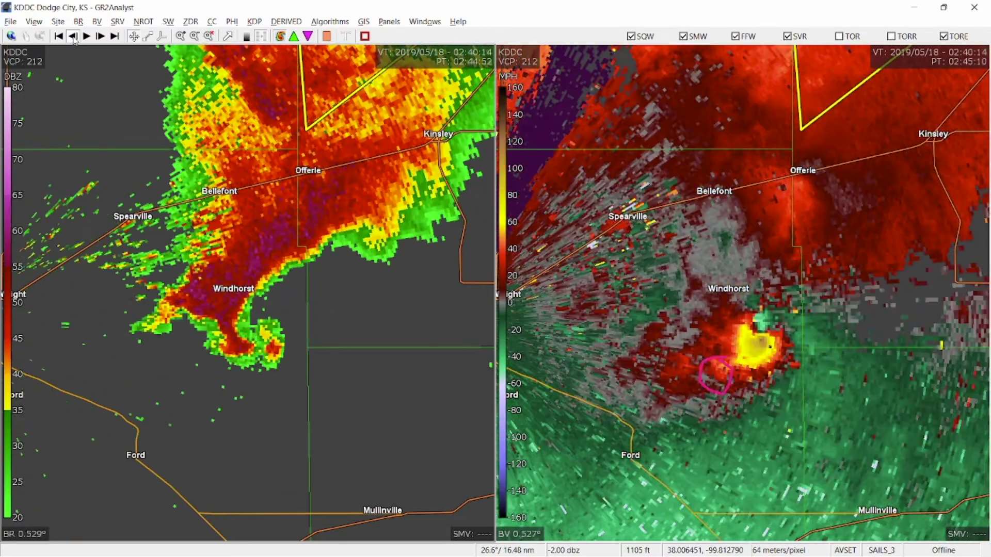
left_click(73, 36)
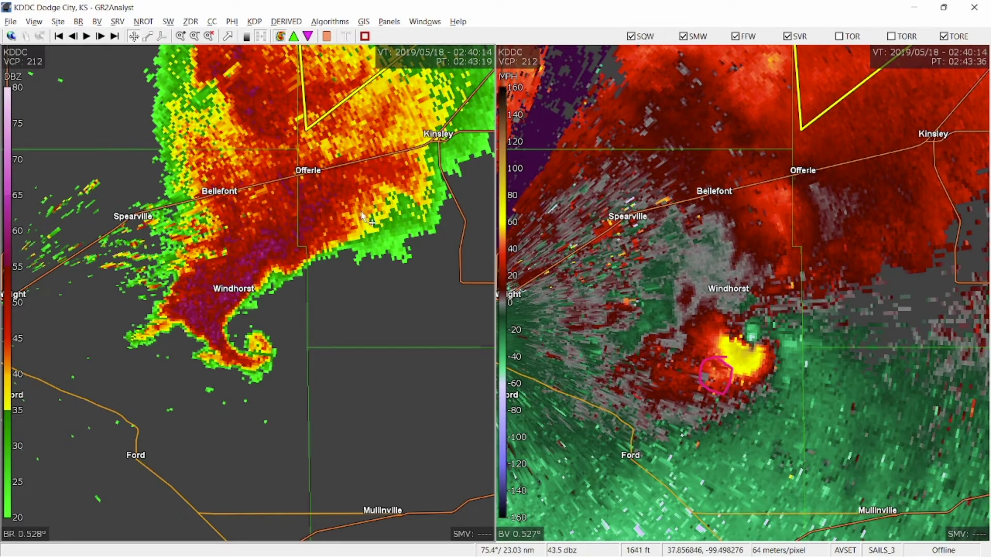
- Zoom in and loop the couplet's yellow outbound core and green inbound spot
scroll(286, 356, "up", 2)
left_click_drag(286, 355, 289, 368)
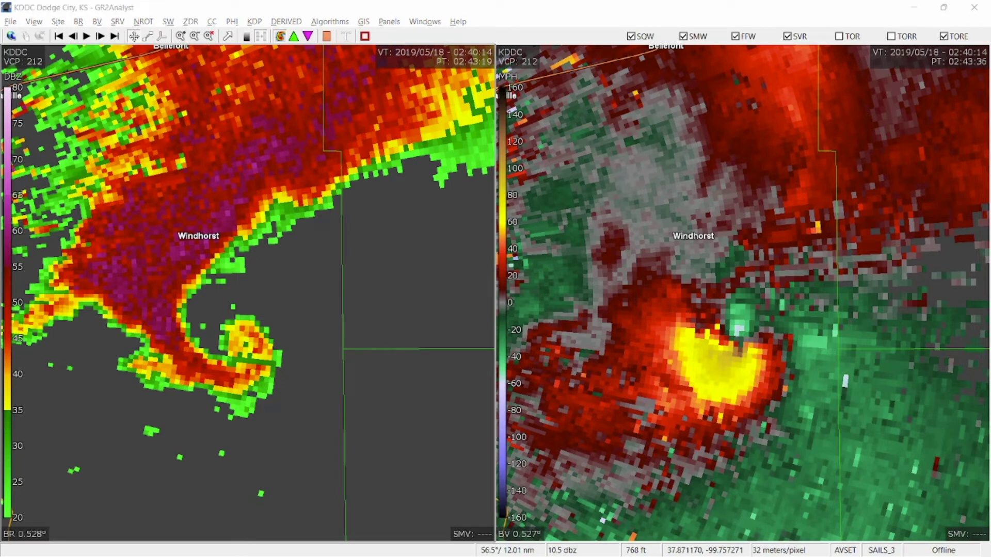
mouse_move(749, 293)
left_mouse_down()
mouse_move(696, 303)
mouse_move(676, 329)
mouse_move(669, 366)
mouse_move(714, 405)
mouse_move(768, 397)
mouse_move(791, 324)
mouse_move(767, 288)
mouse_move(717, 299)
left_mouse_up()
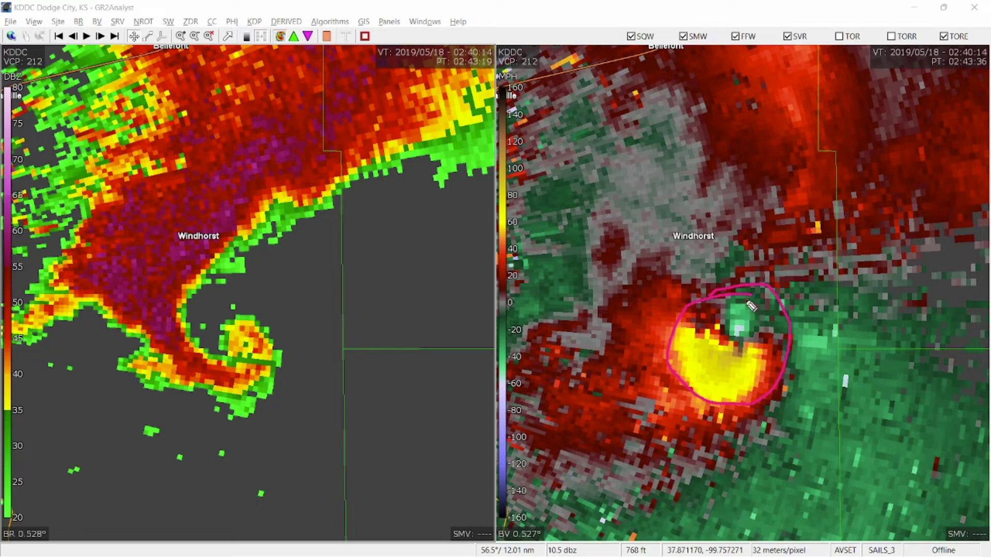
mouse_move(751, 306)
left_mouse_down()
mouse_move(730, 311)
mouse_move(743, 333)
mouse_move(764, 317)
mouse_move(736, 312)
left_mouse_up()
mouse_move(709, 331)
left_mouse_down()
mouse_move(675, 339)
mouse_move(686, 374)
mouse_move(762, 407)
mouse_move(781, 362)
mouse_move(729, 334)
mouse_move(674, 332)
left_mouse_up()
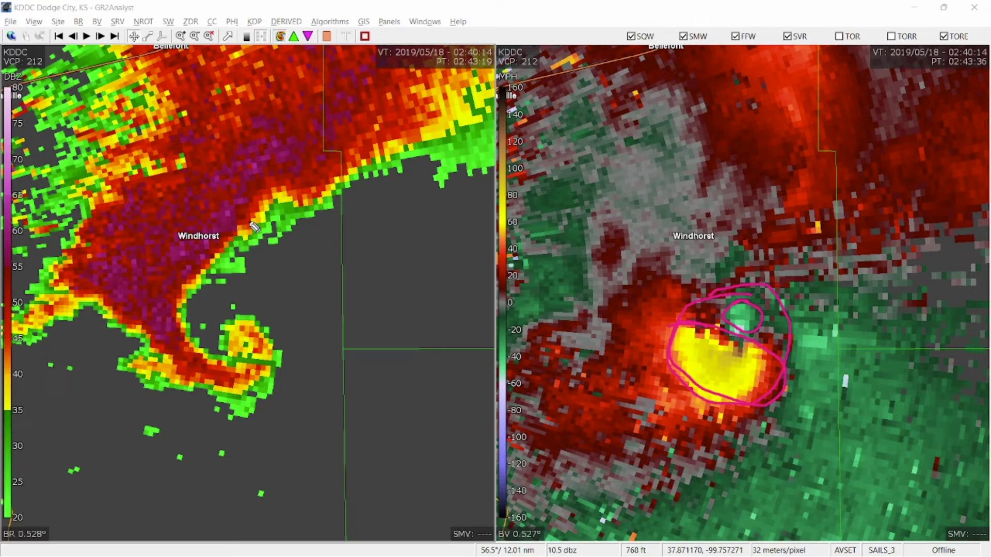
- Outline the Windhorst hook echo, add couplet loops, then erase all outlines with Escape
mouse_move(198, 127)
left_mouse_down()
mouse_move(88, 162)
mouse_move(66, 226)
mouse_move(81, 287)
mouse_move(154, 365)
mouse_move(247, 388)
mouse_move(273, 360)
mouse_move(264, 322)
mouse_move(216, 336)
mouse_move(221, 354)
mouse_move(203, 342)
mouse_move(191, 303)
mouse_move(212, 263)
mouse_move(265, 217)
mouse_move(327, 198)
mouse_move(381, 134)
mouse_move(276, 92)
mouse_move(170, 139)
left_mouse_up()
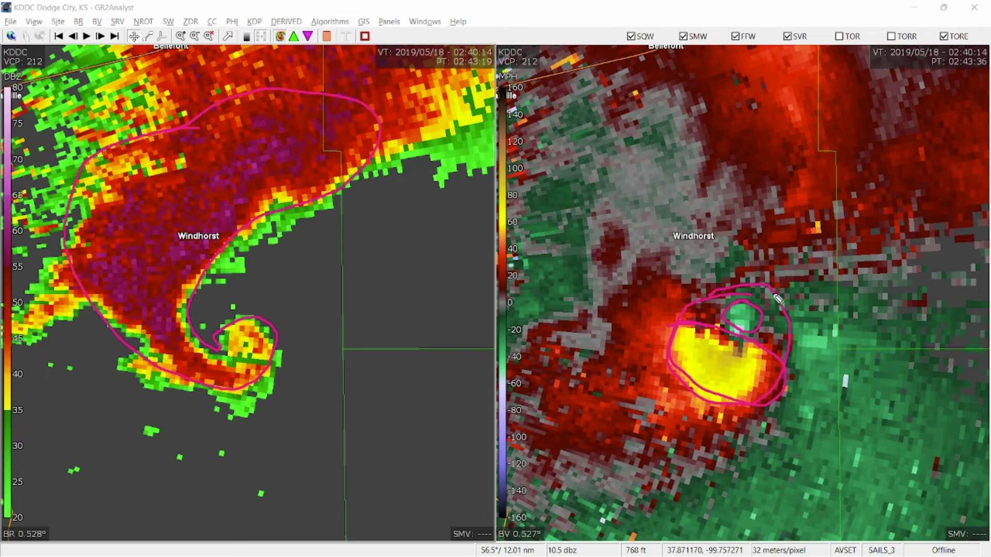
mouse_move(755, 295)
left_mouse_down()
mouse_move(682, 306)
mouse_move(677, 390)
mouse_move(790, 331)
mouse_move(684, 344)
mouse_move(786, 359)
mouse_move(664, 371)
mouse_move(772, 294)
mouse_move(825, 347)
mouse_move(737, 308)
left_mouse_up()
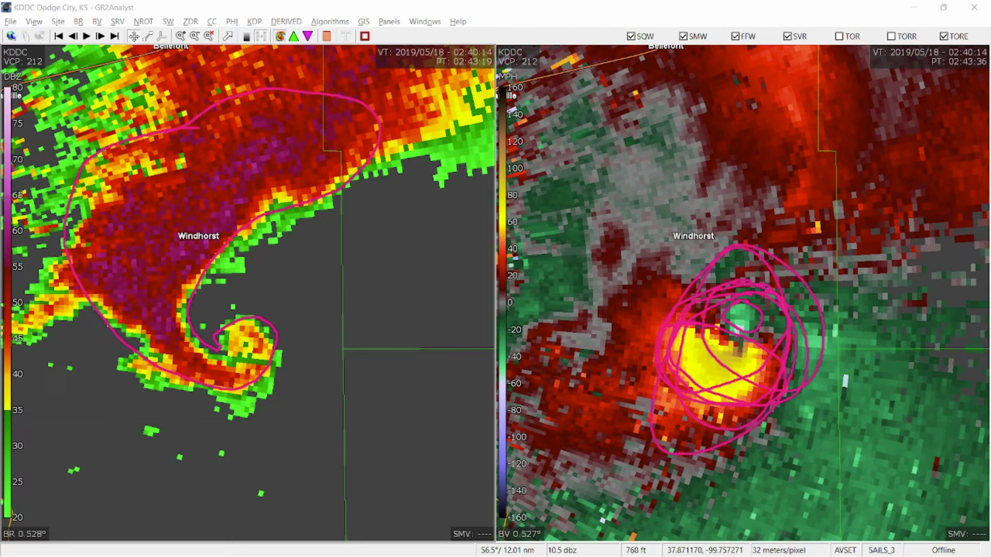
key("Escape")
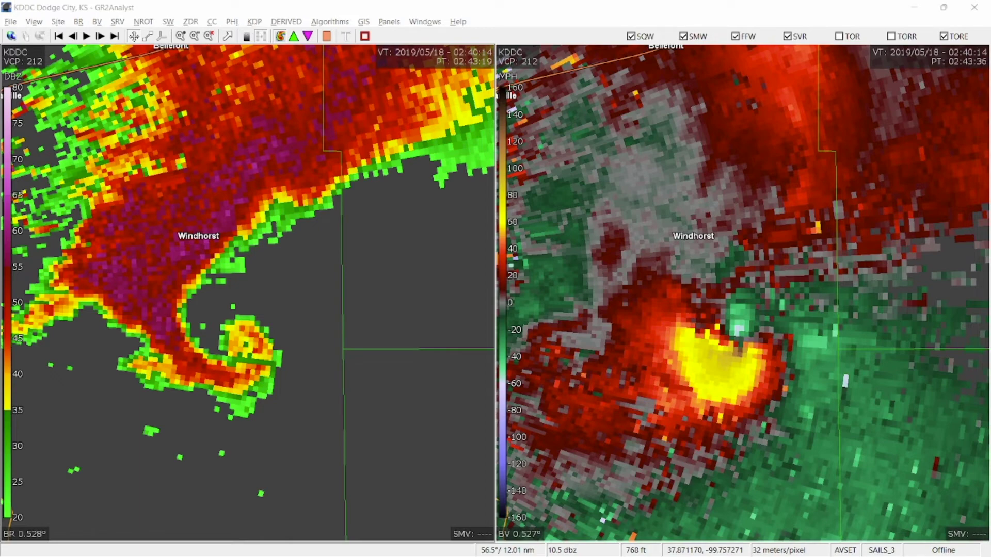
- Show CC 0.5° in the left panel and step back two scans
left_click(211, 21)
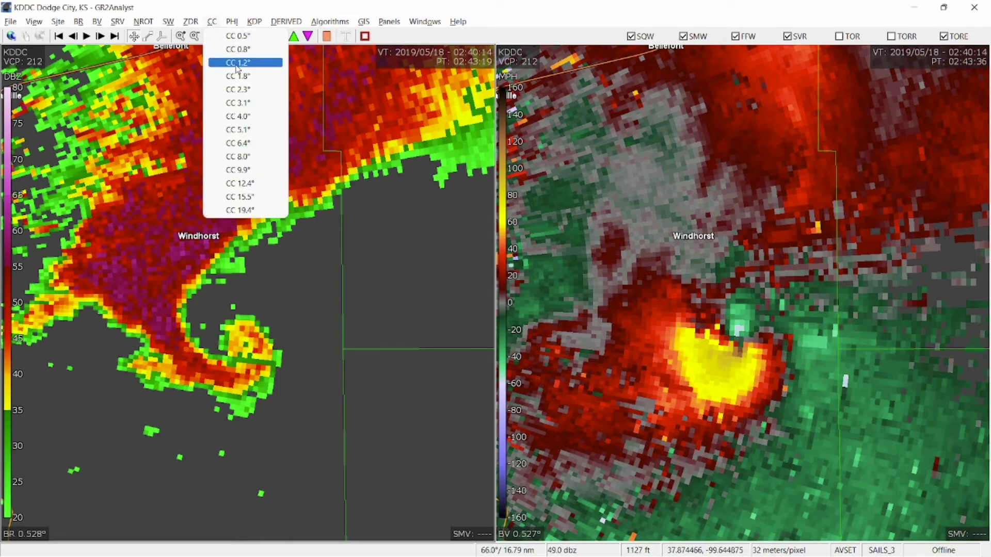
left_click(238, 36)
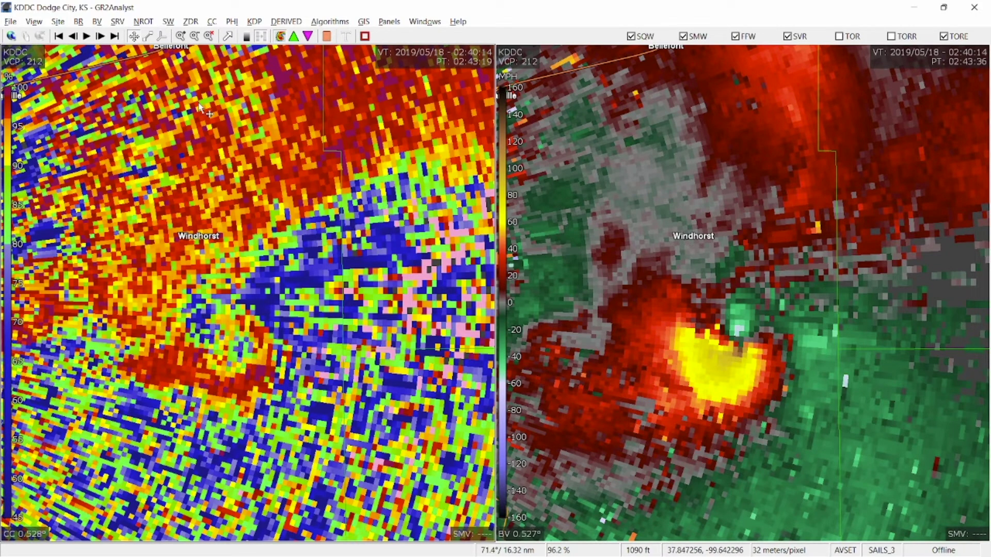
left_click(75, 36)
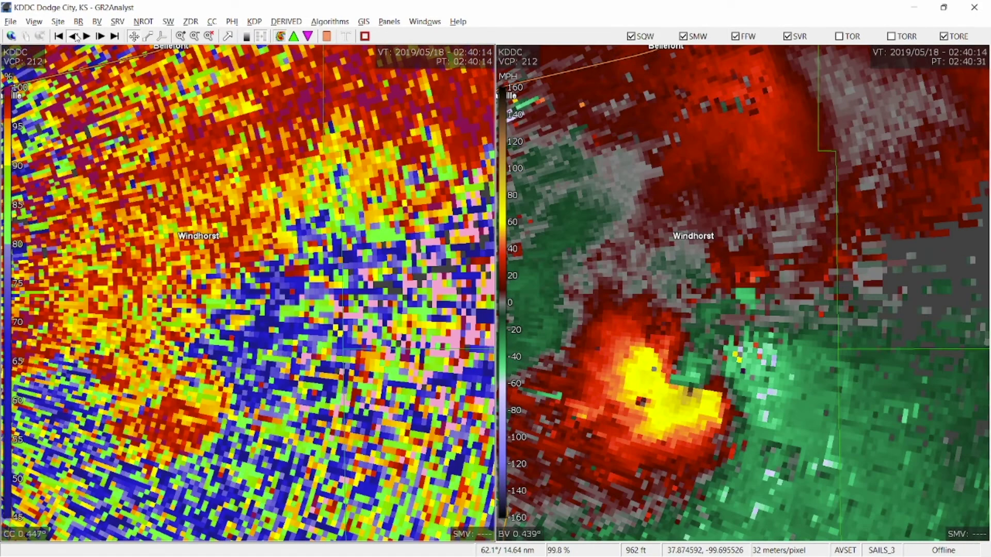
left_click(74, 37)
- Step forward and back through volume scans, settling on the 02:40:14 scan
left_click(101, 37)
left_click(102, 39)
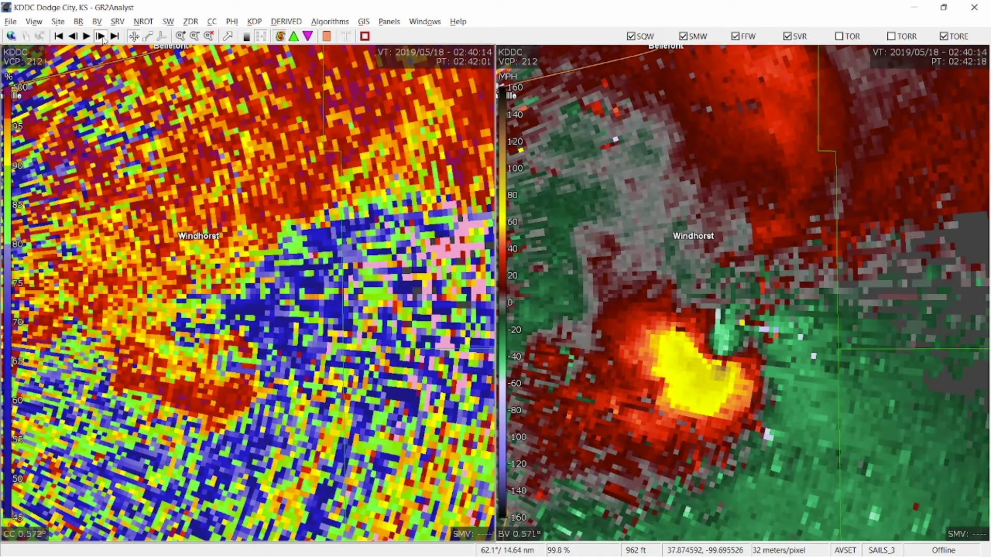
left_click(101, 37)
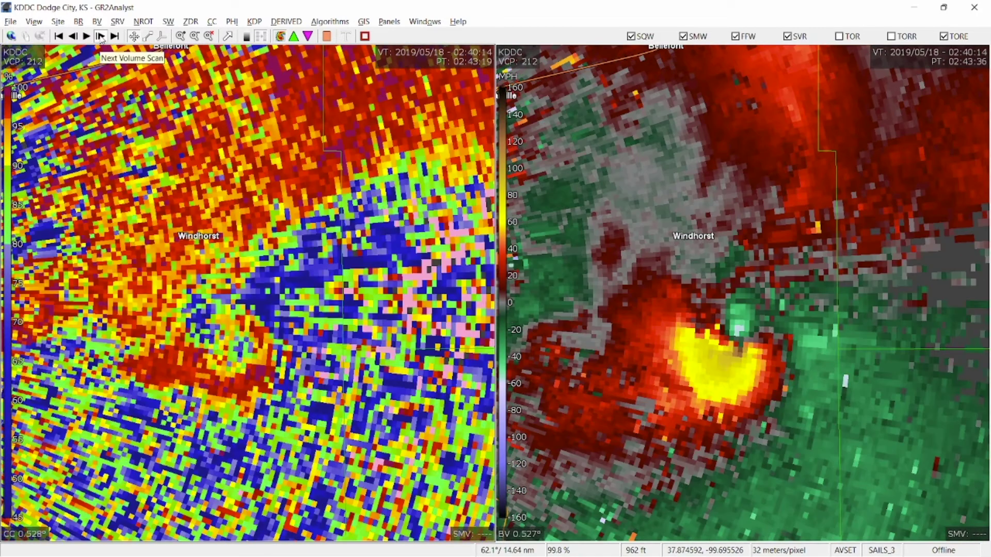
left_click(101, 37)
left_click(101, 37)
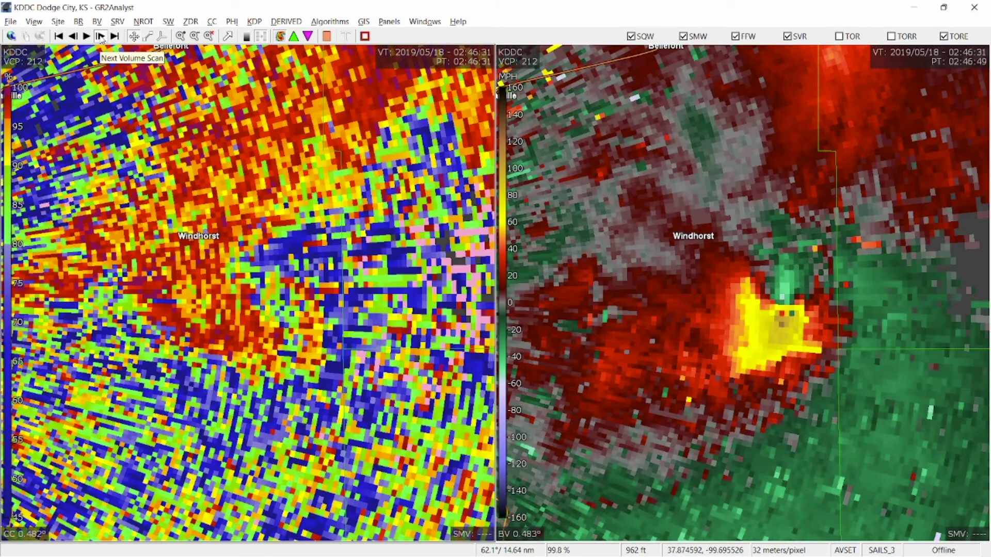
left_click(74, 36)
left_click(74, 37)
left_click(74, 36)
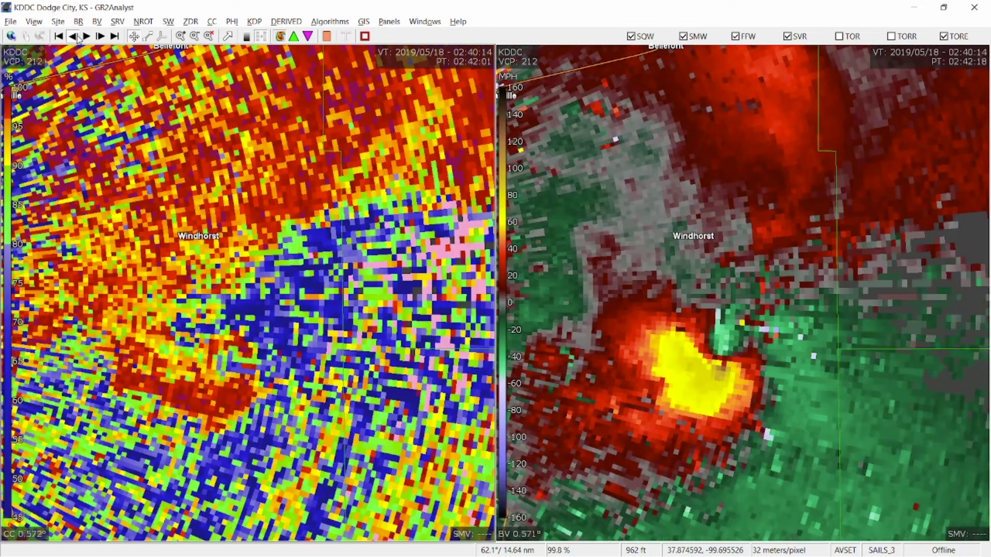
left_click(74, 37)
left_click(74, 36)
left_click(100, 37)
left_click(100, 38)
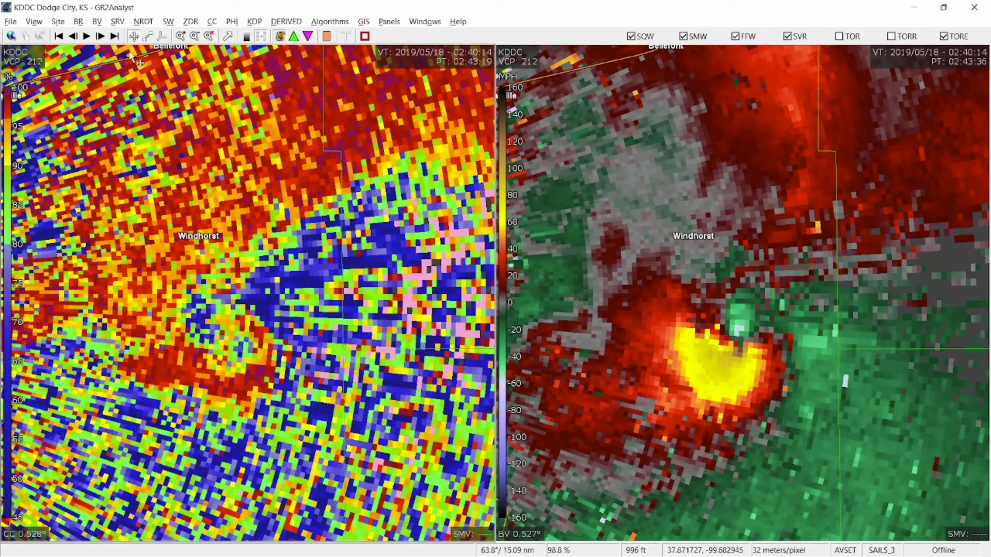
left_click(416, 23)
- Switch to the Panels 3 BR/BV layout and zoom in slightly on the hook echo
mouse_move(389, 22)
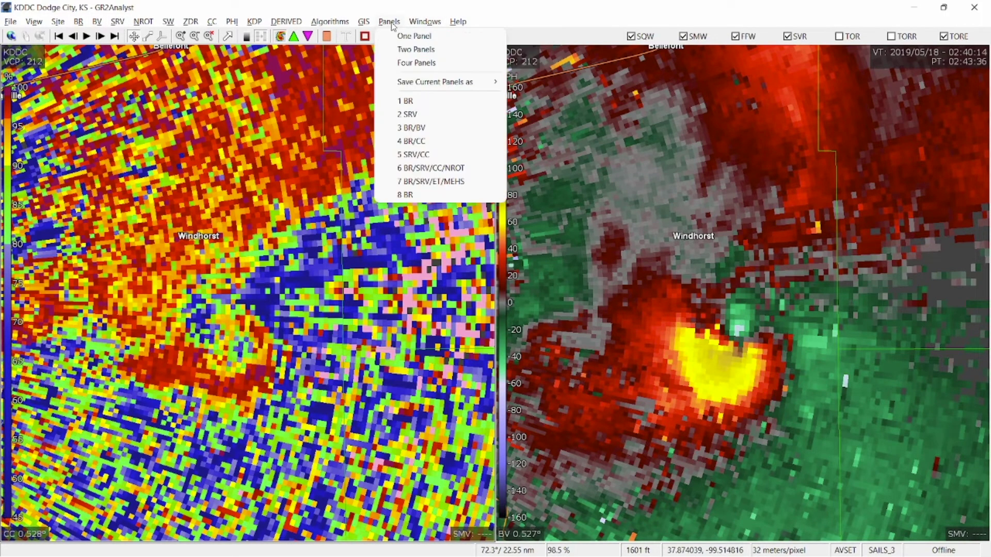
left_click(433, 128)
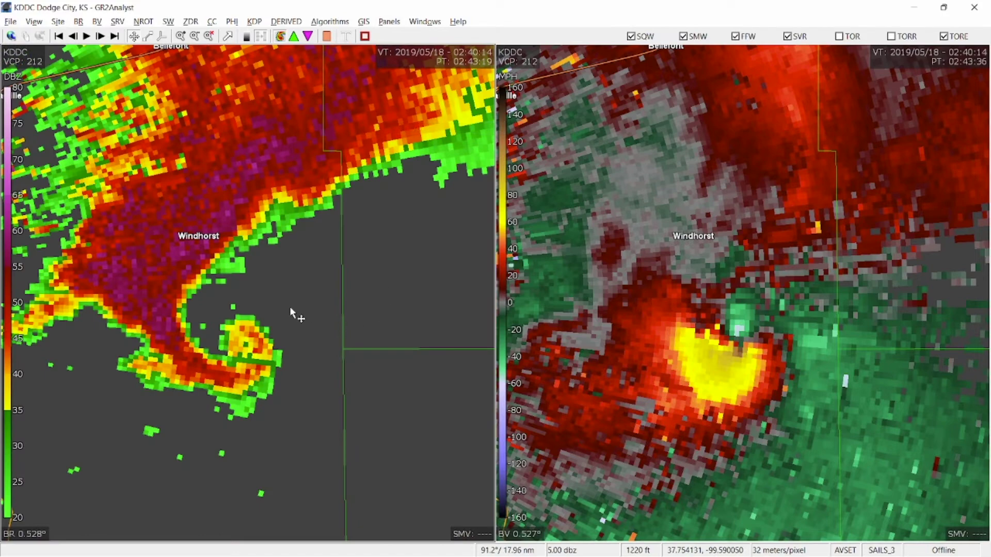
left_click_drag(289, 306, 336, 328)
scroll(305, 323, "up", 1)
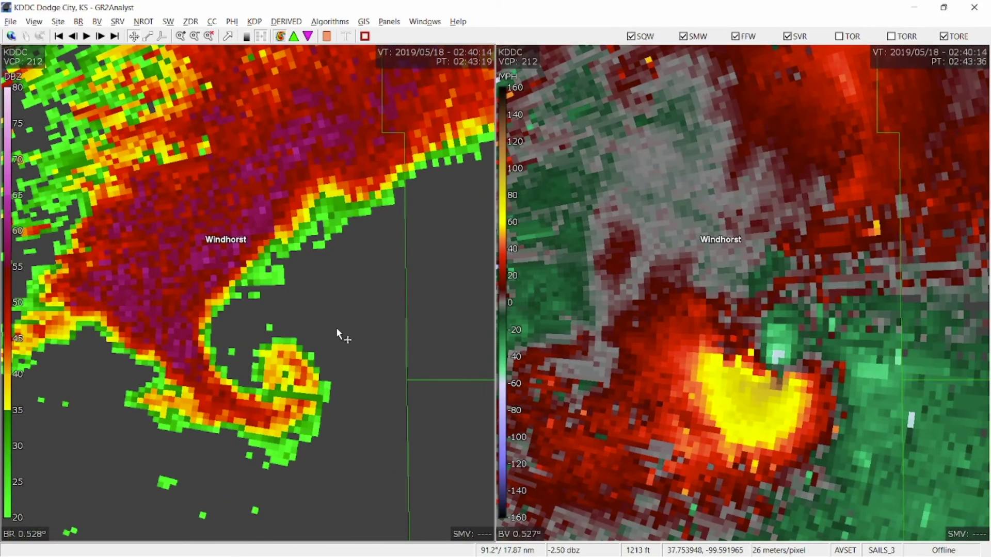